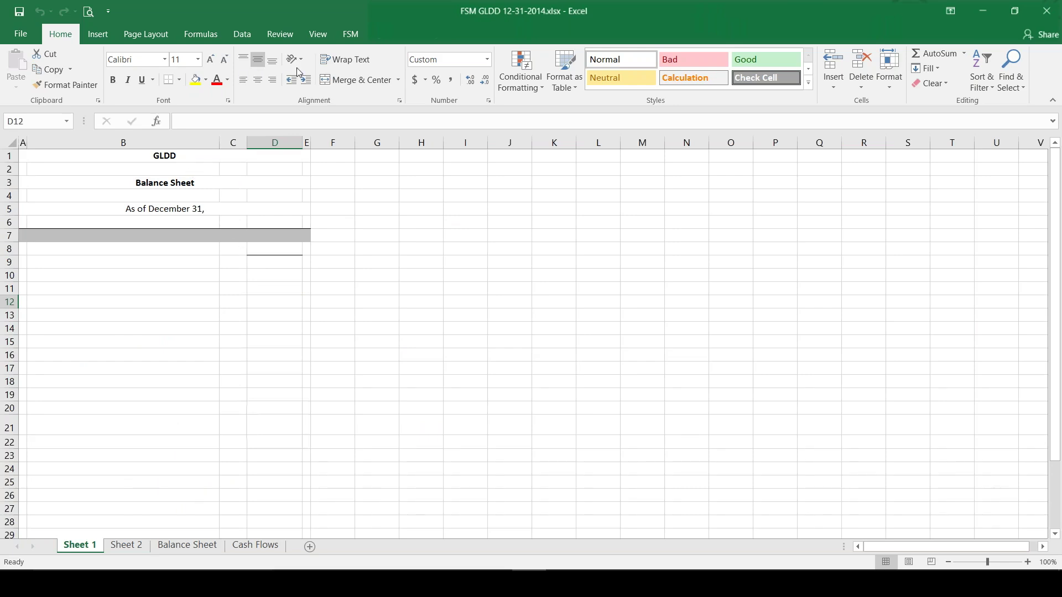
Step: Insert the FSM as-of year formula =FSMASOFDATE("0") into D8, displaying 2014
click(350, 34)
click(133, 53)
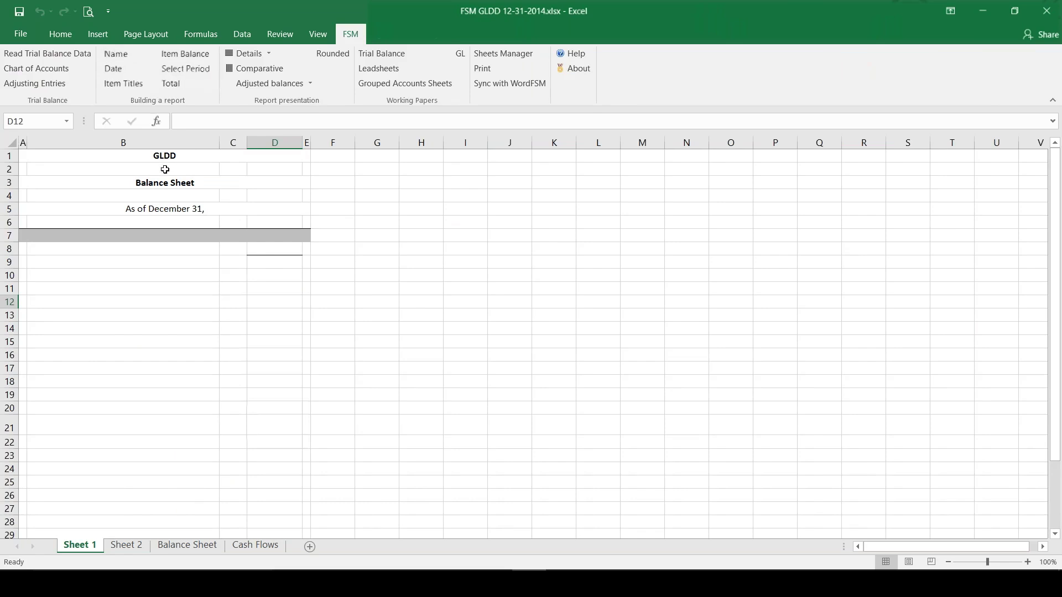
click(279, 250)
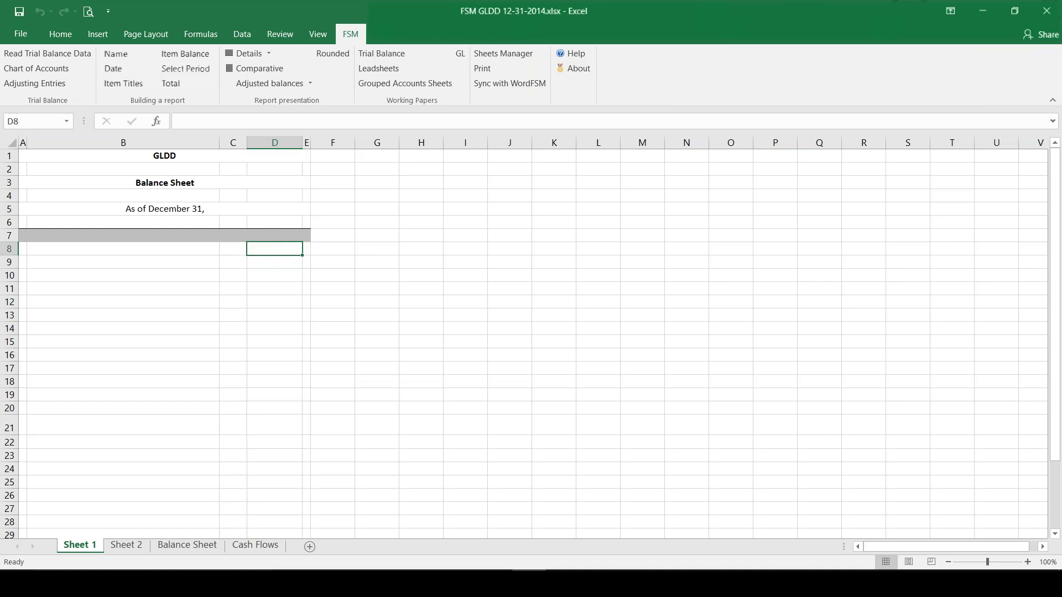
click(126, 69)
double_click(289, 250)
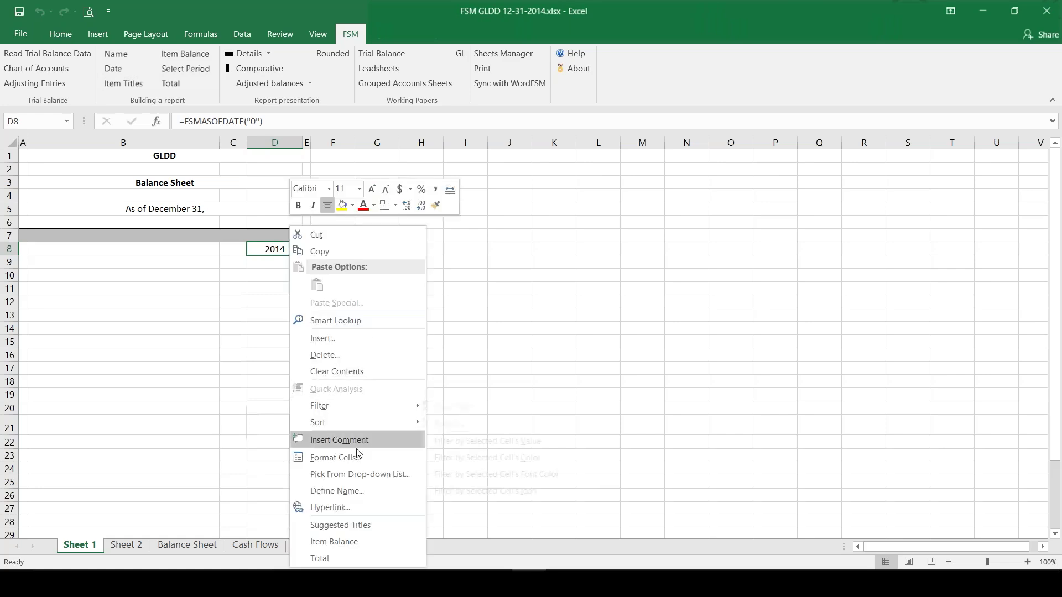
Step: Apply the custom yyyy number format to D8 so it shows only the year 2014
key(Escape)
key(ctrl+1)
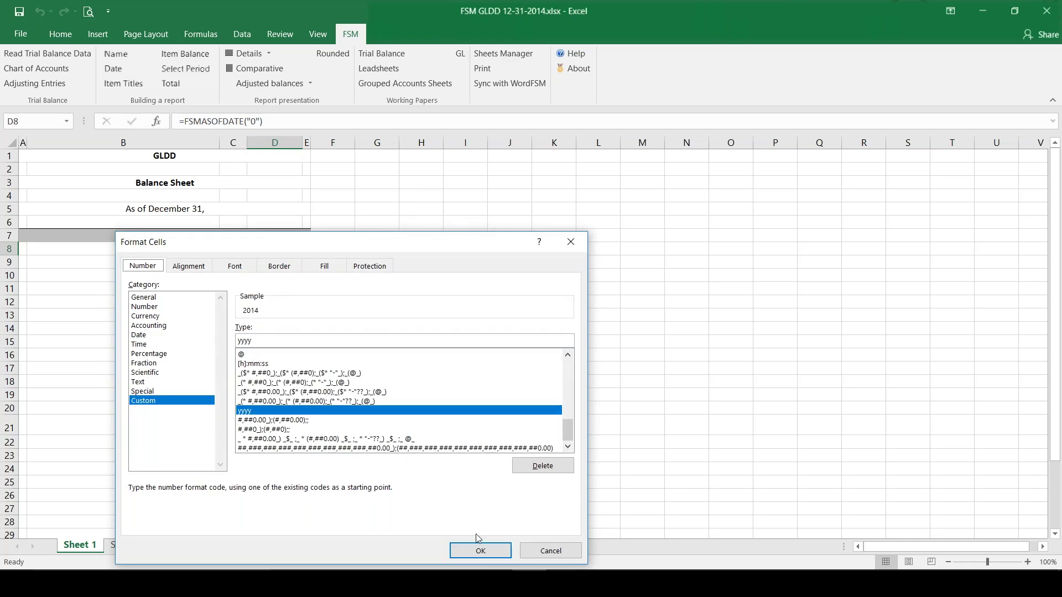
click(479, 550)
click(23, 275)
Step: Enter the labels ASSETS in A10, Current assets in A11 and an indented Cash in B12
text(A)
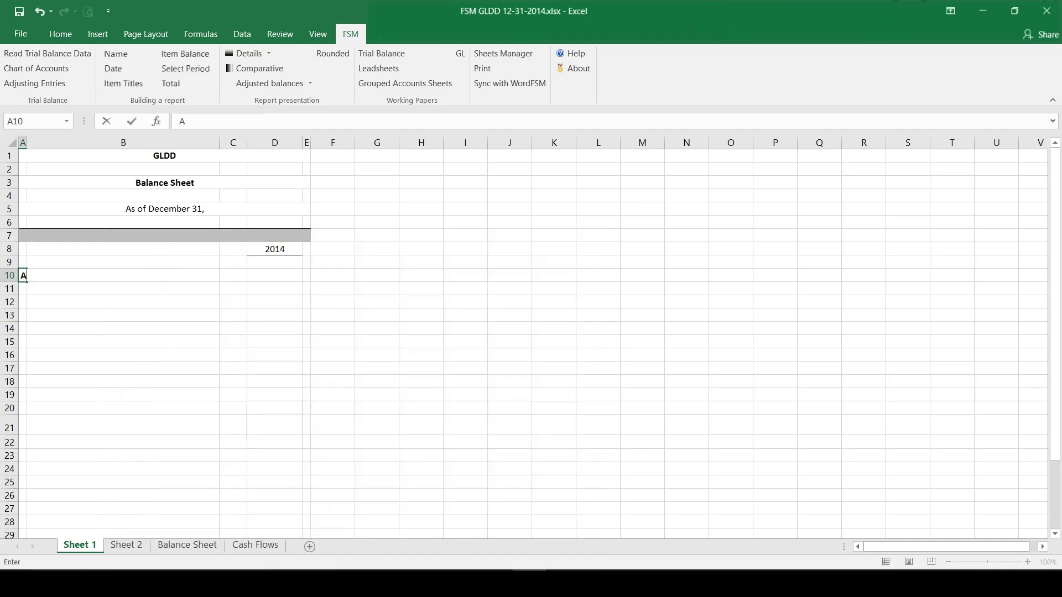
text(SSETS)
key(Return)
text(Current assets)
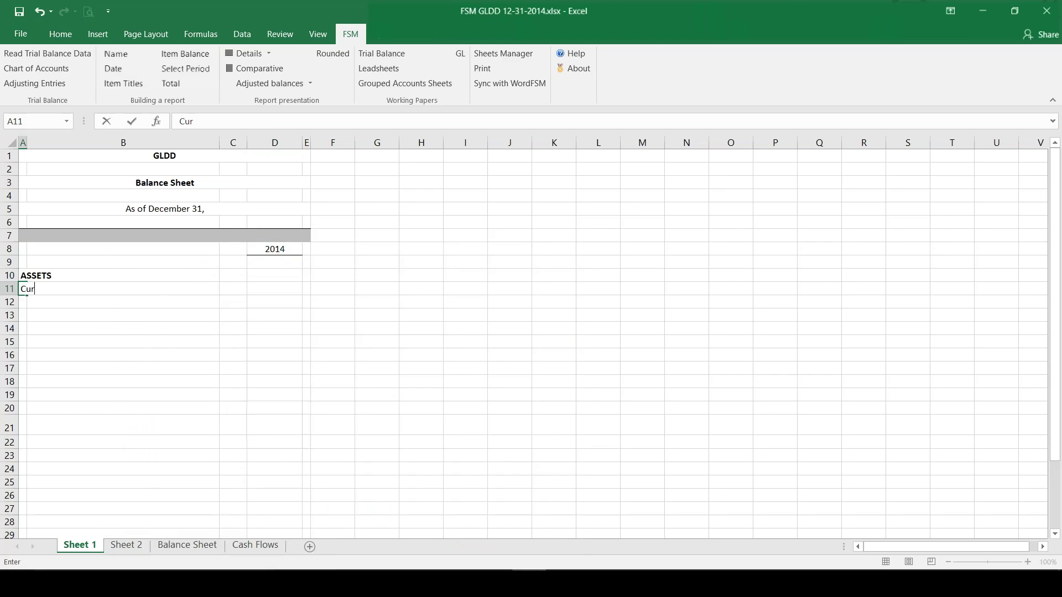
key(Return)
text(Cash)
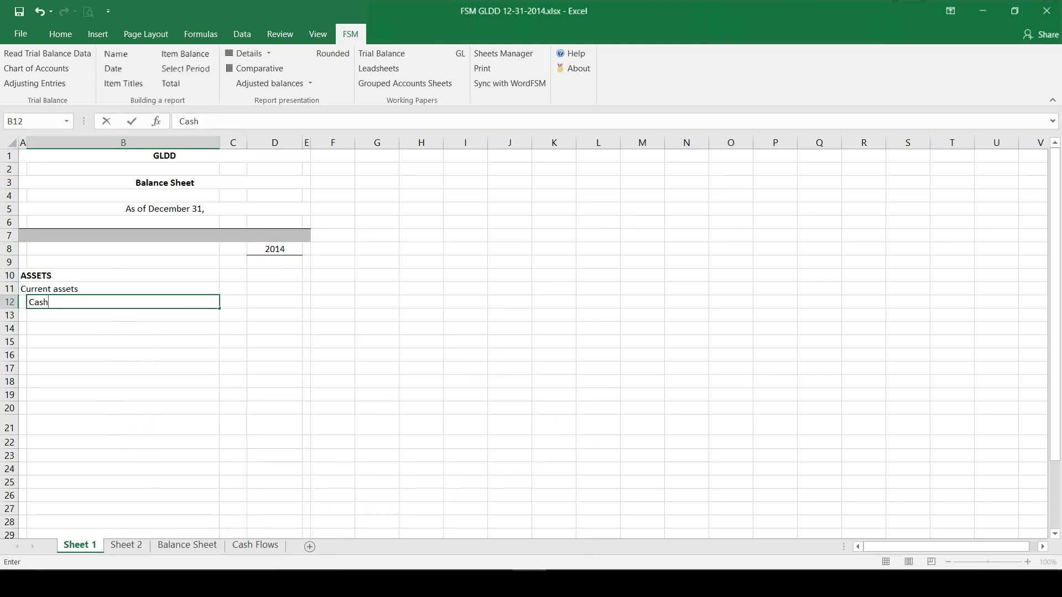
key(Tab)
key(Tab)
key(Tab)
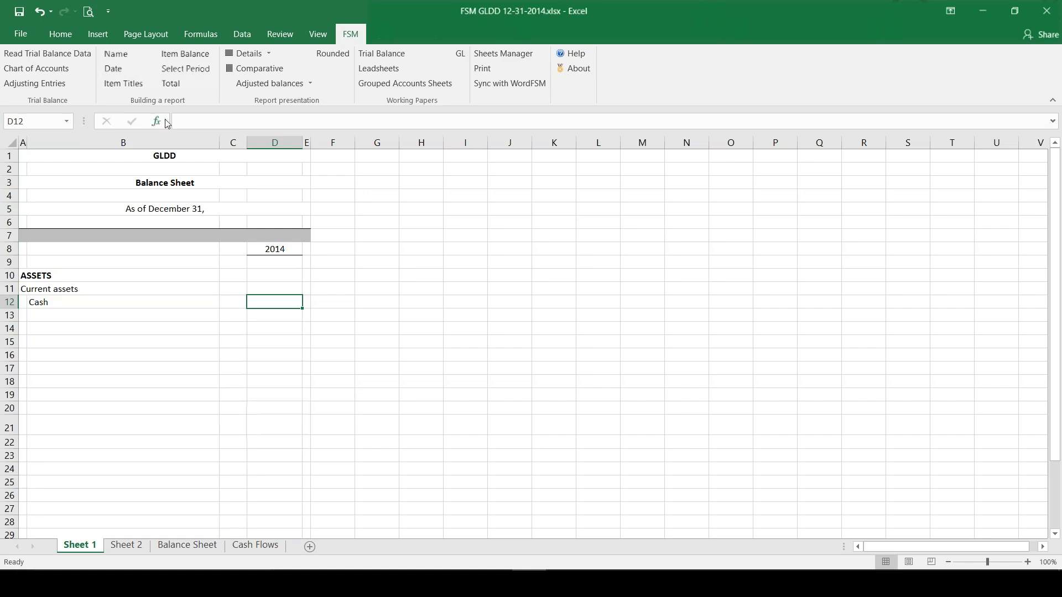
Step: Open the FSM Item Balance window for D12, reposition and widen it, and keep its position and size
click(209, 60)
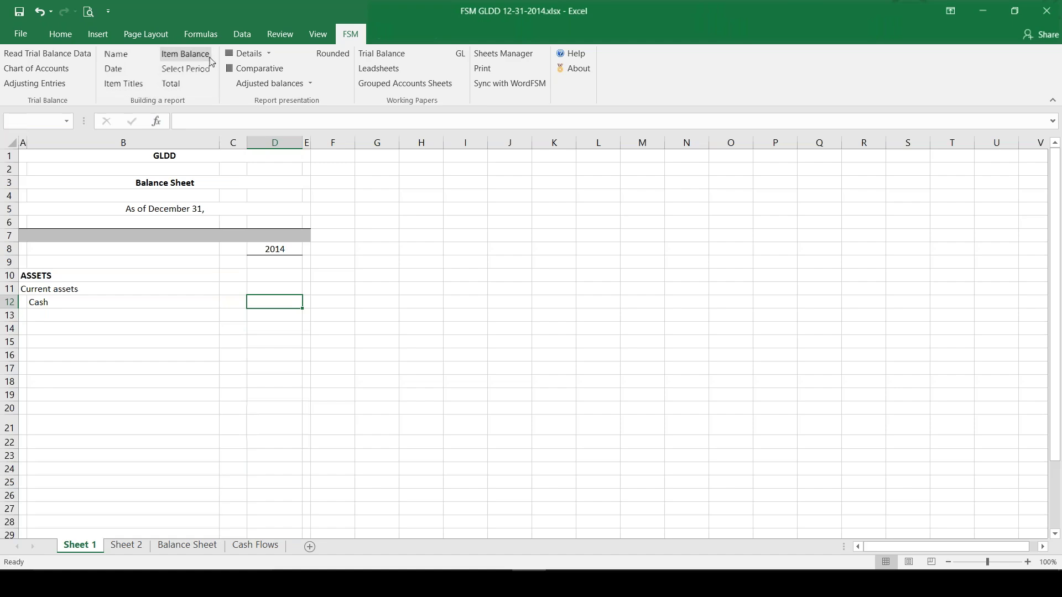
drag(518, 303, 555, 135)
drag(747, 389, 791, 396)
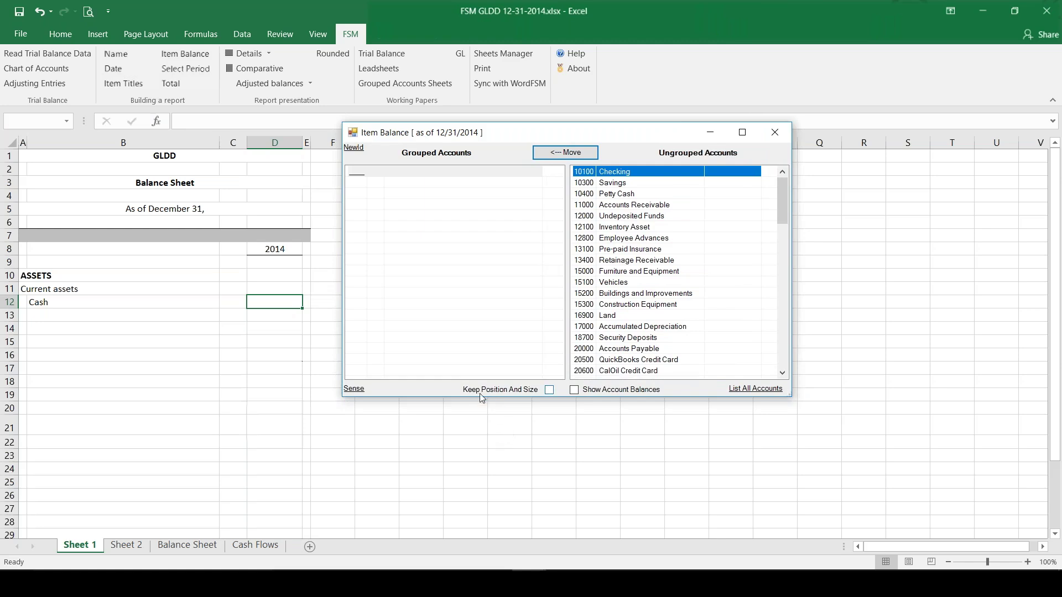
click(549, 390)
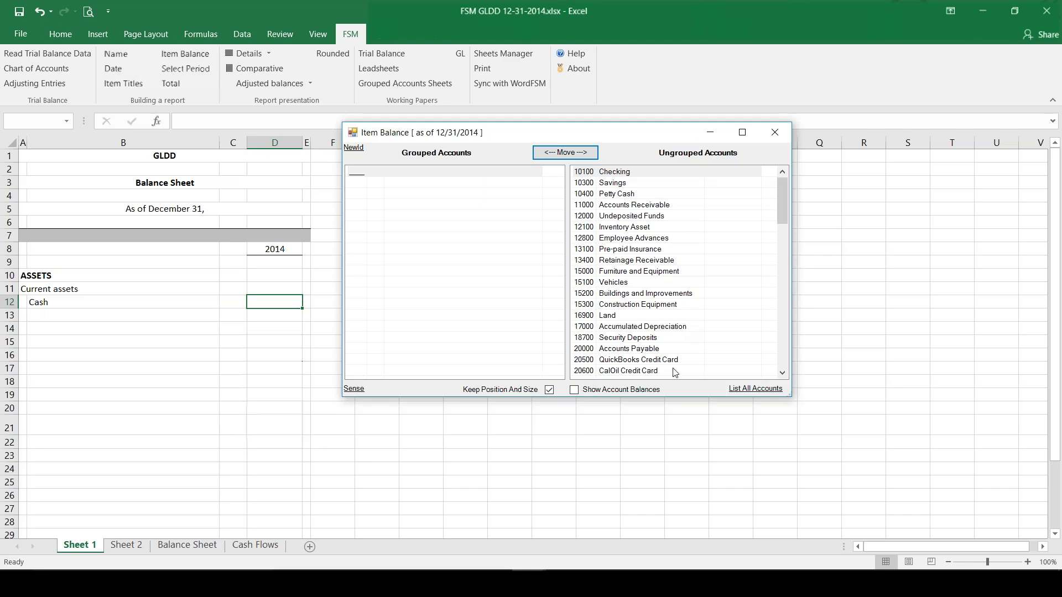
Step: Turn on Show Account Balances, listing Checking at 36,810.16 and Savings at 15,881.03
click(575, 394)
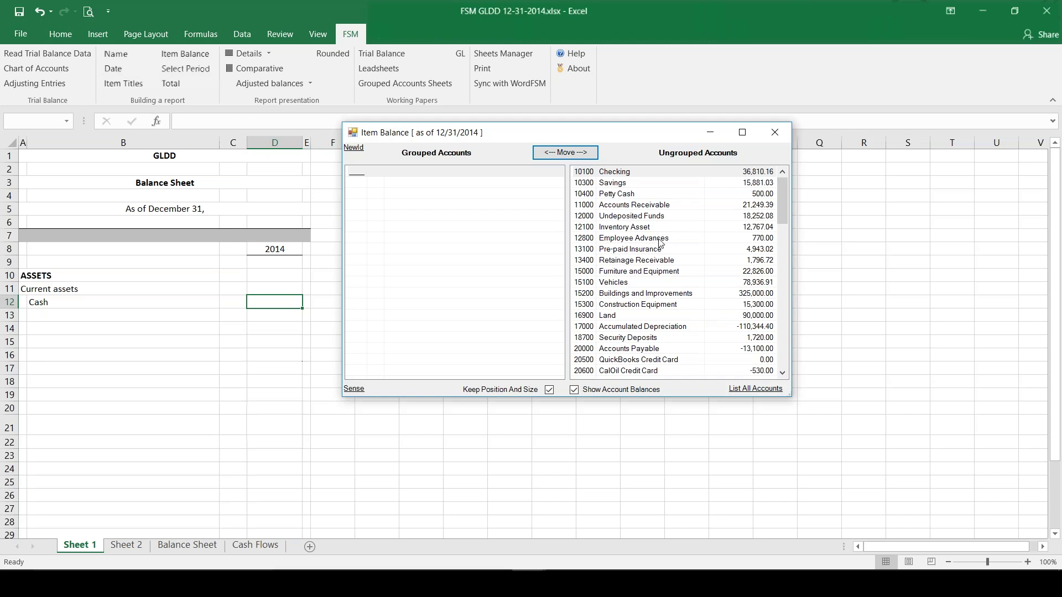
click(582, 176)
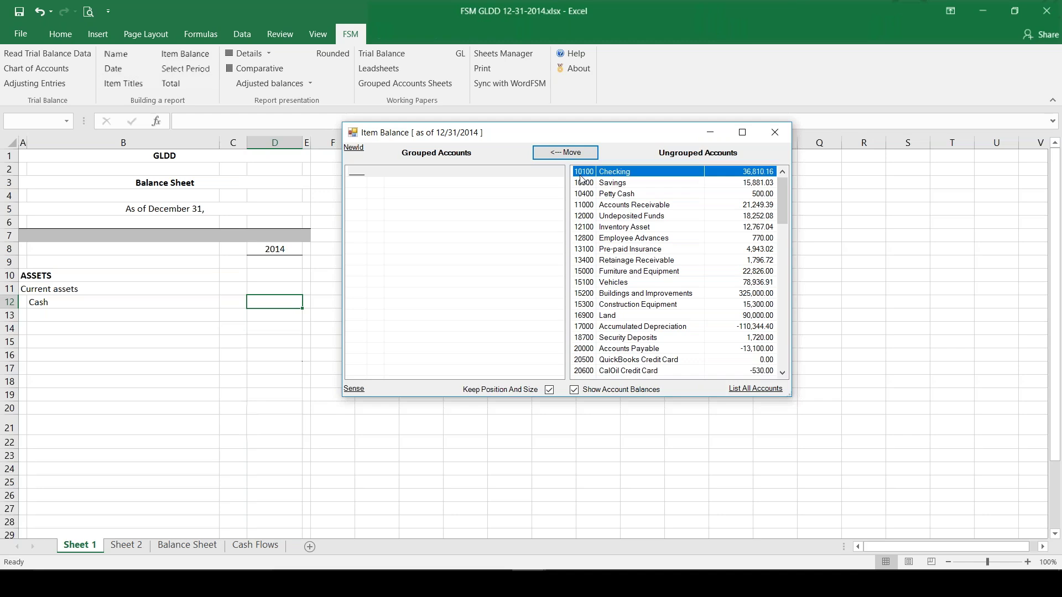
Step: Group the Checking, Savings and Petty Cash accounts under the Cash amount
click(574, 154)
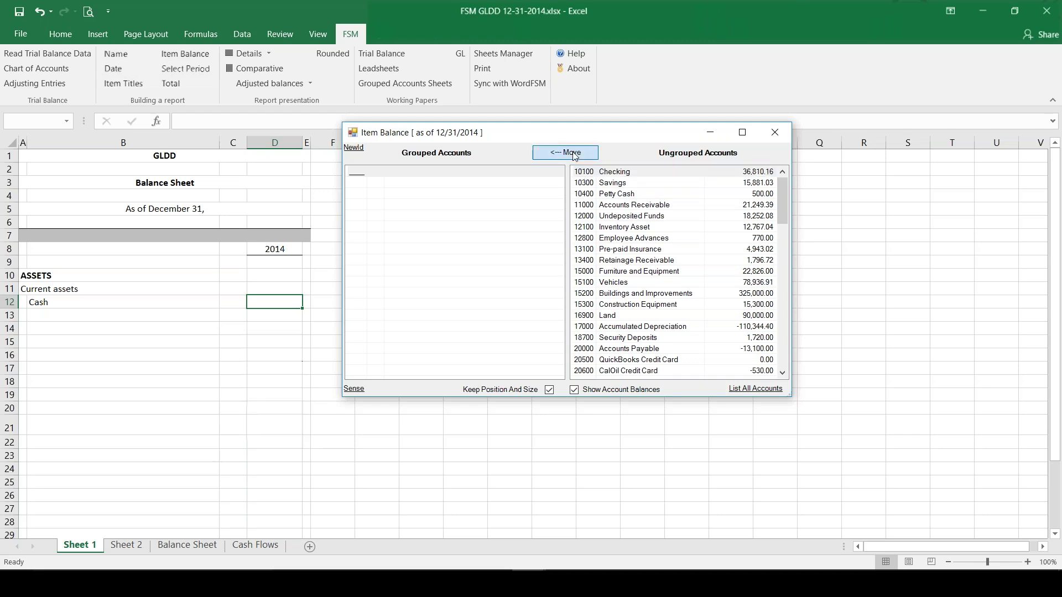
click(574, 155)
click(574, 156)
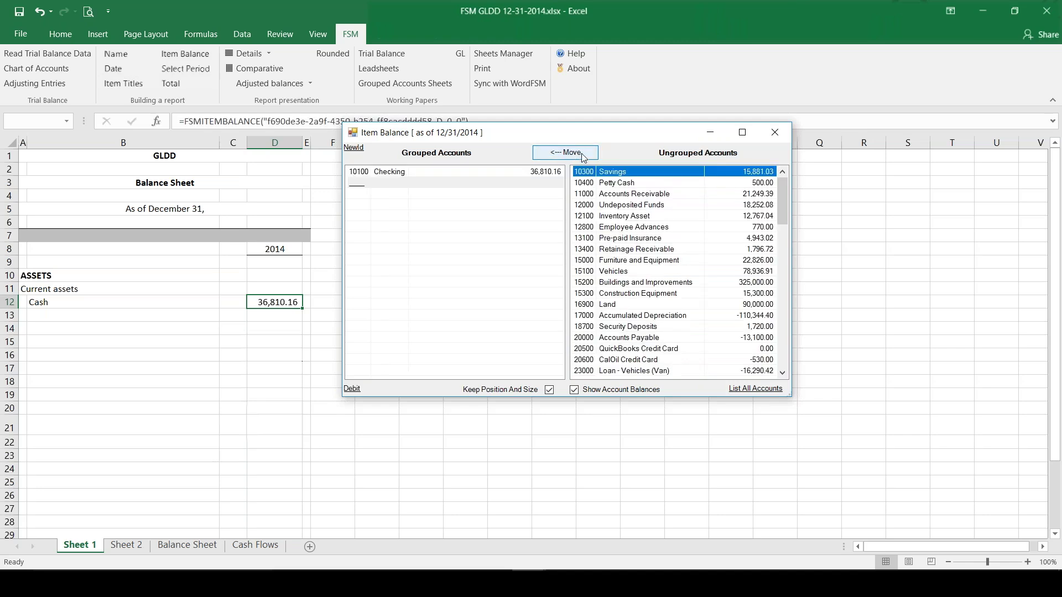
click(582, 157)
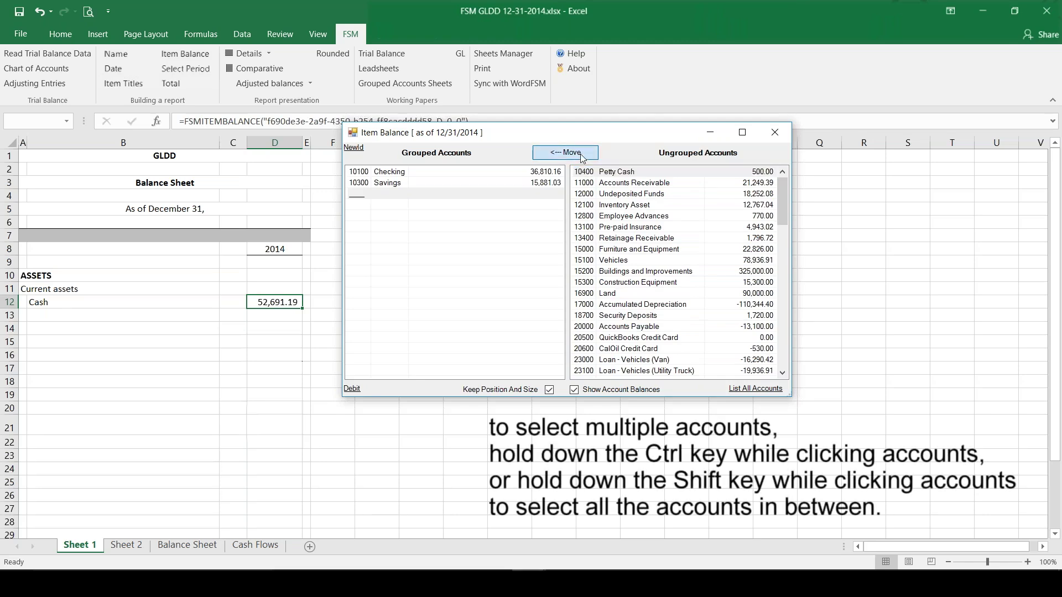
Step: Move Savings out of and back into the Cash group, leaving D12 at 53,191.19
click(494, 184)
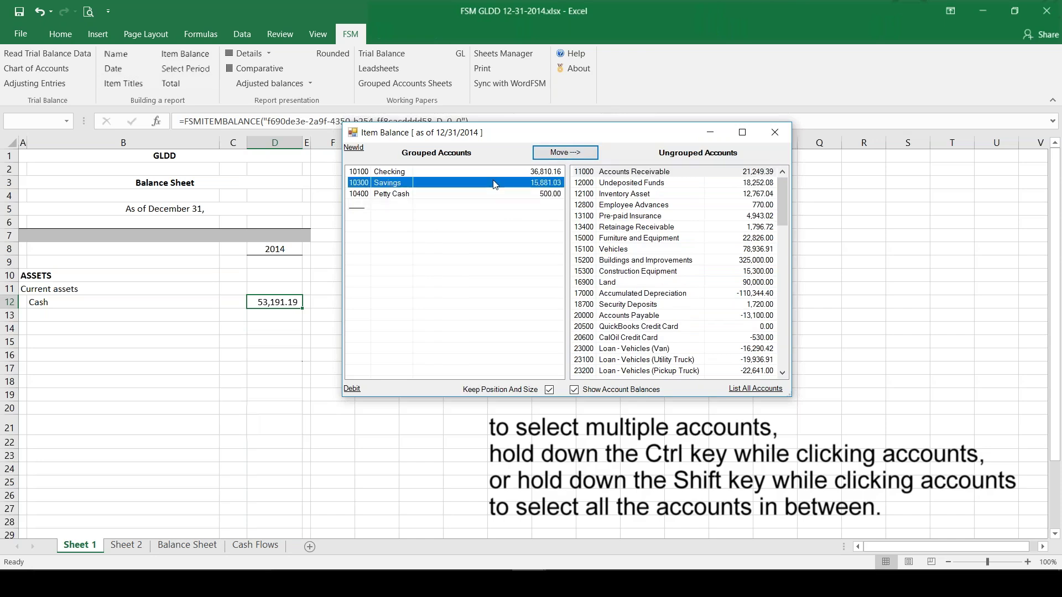
click(571, 153)
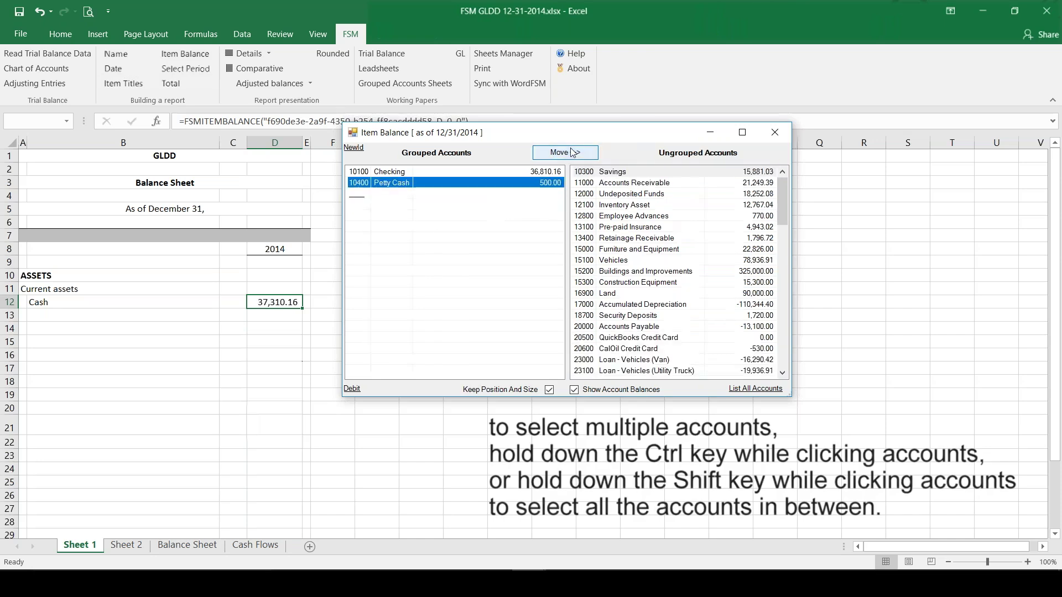
click(578, 154)
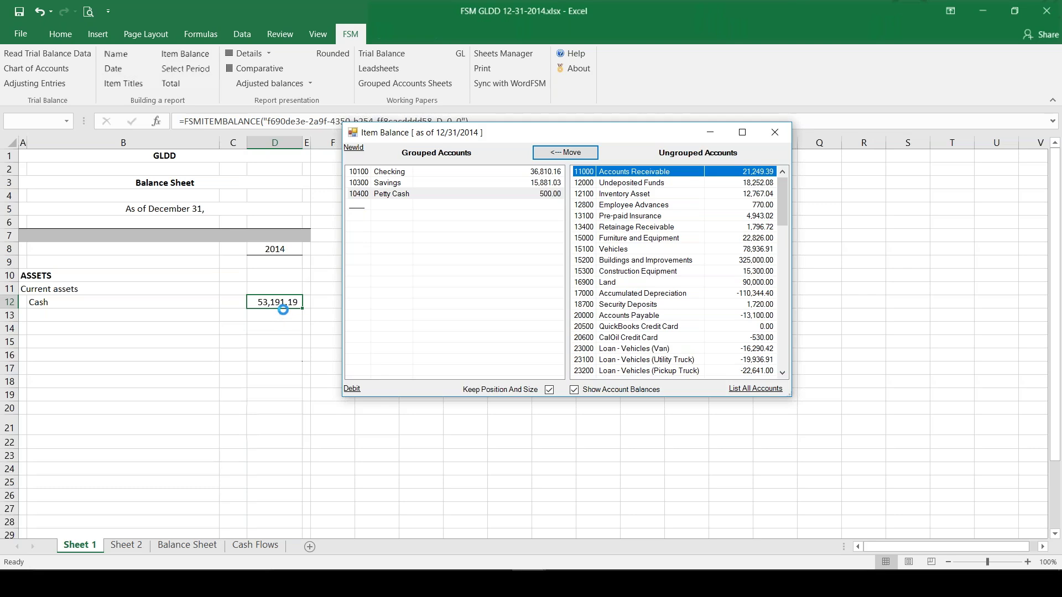
click(445, 184)
click(549, 153)
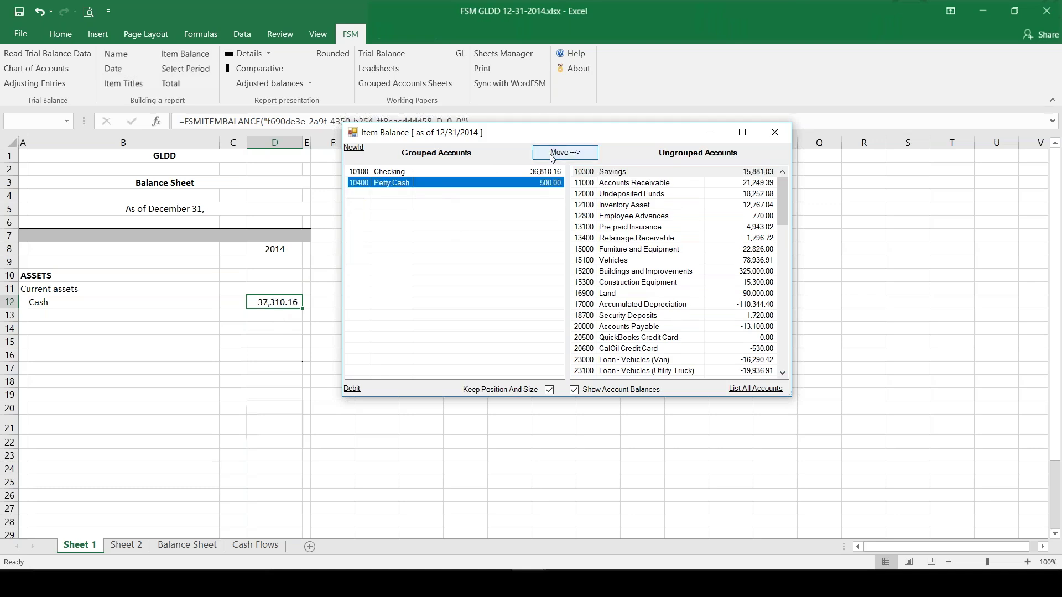
click(594, 172)
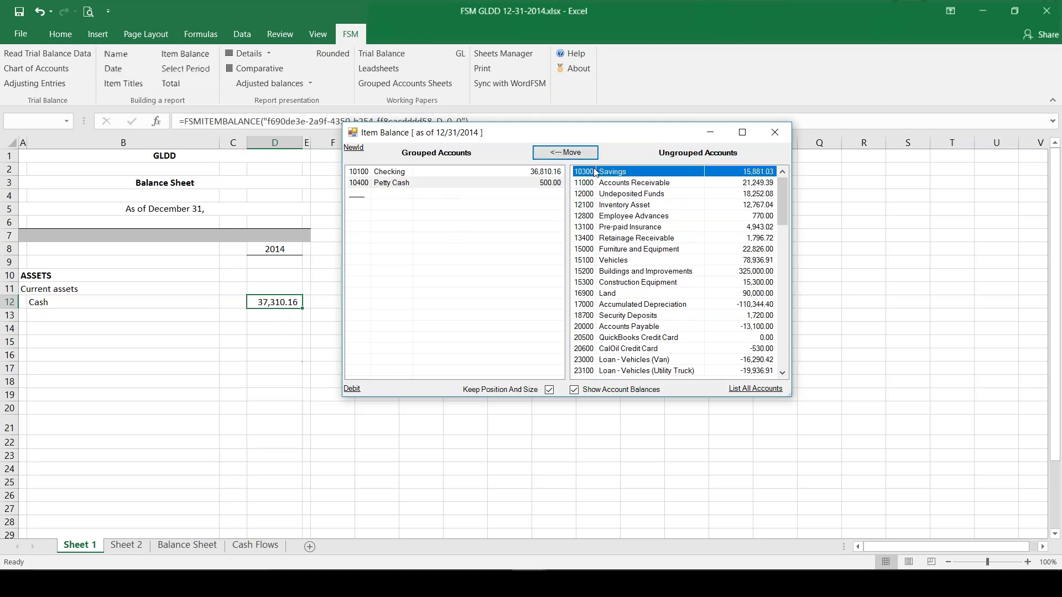
click(568, 151)
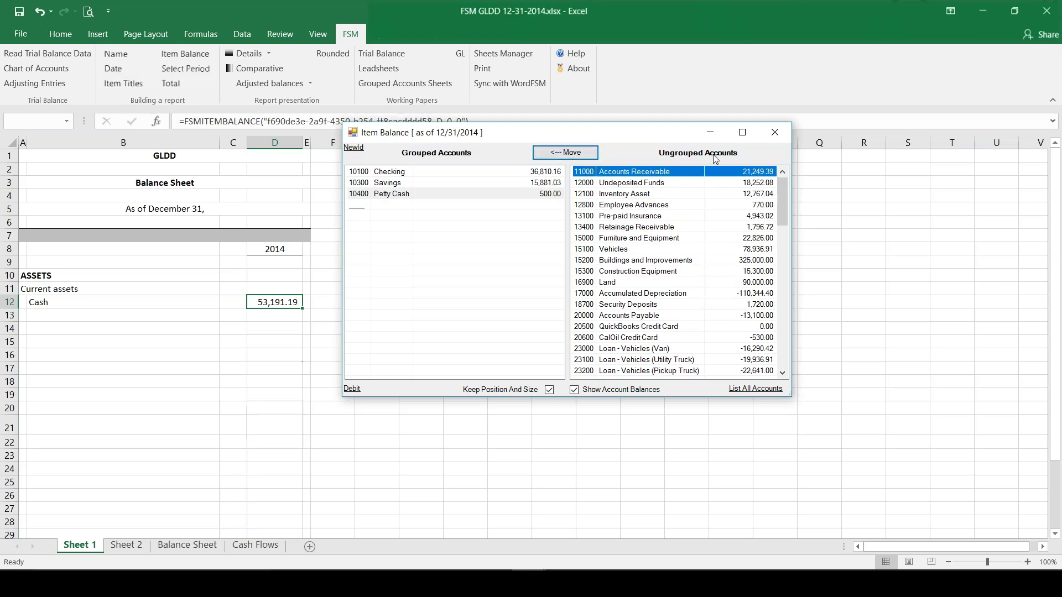
click(776, 131)
Step: Label B13 Short term deposits and call up the Item Balance window for D13
click(69, 316)
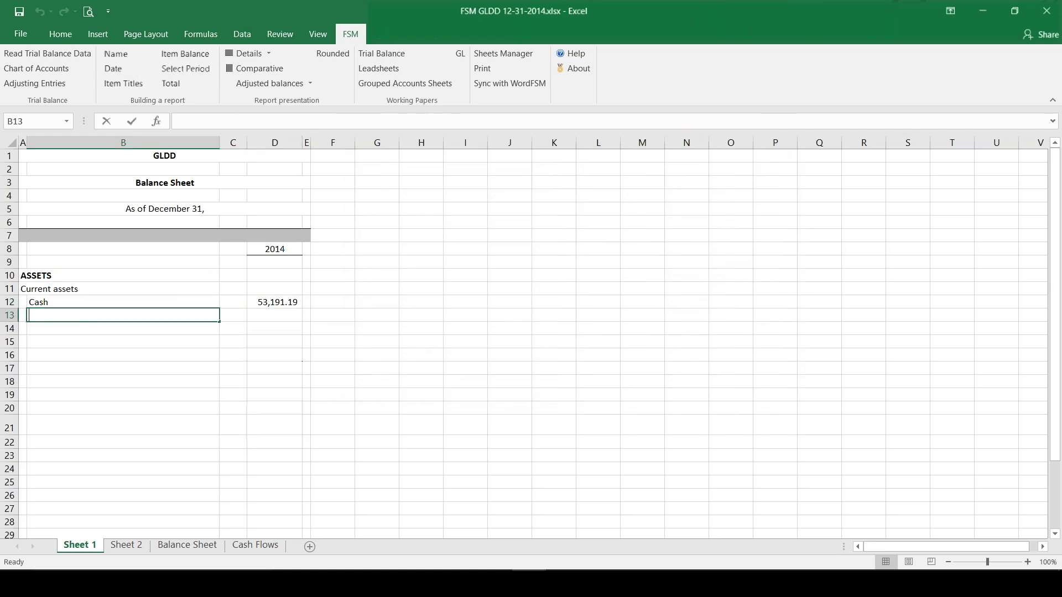
text(Short term dep)
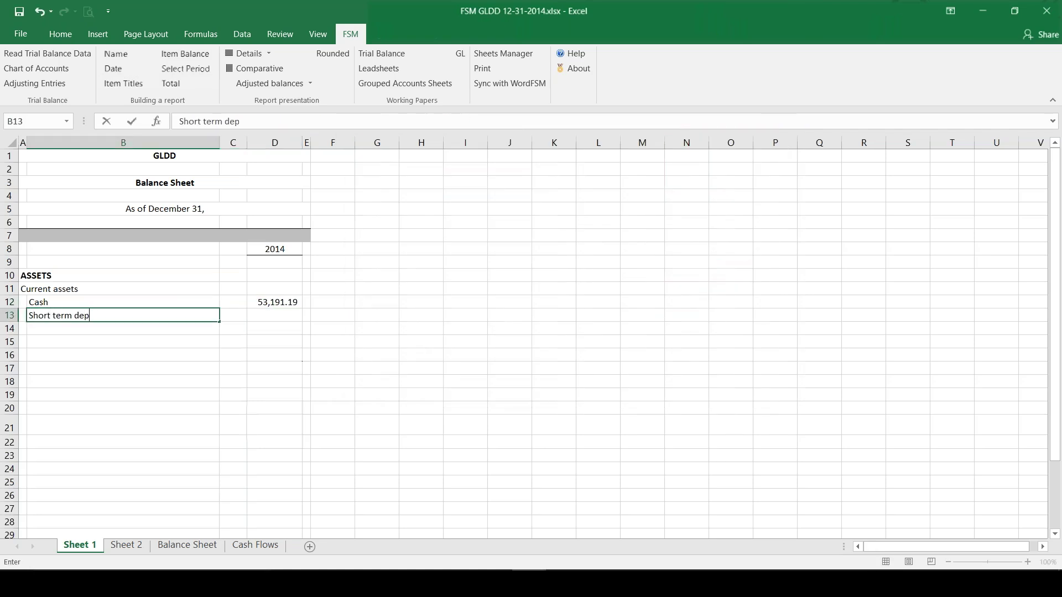
text(osits)
key(Tab)
key(Tab)
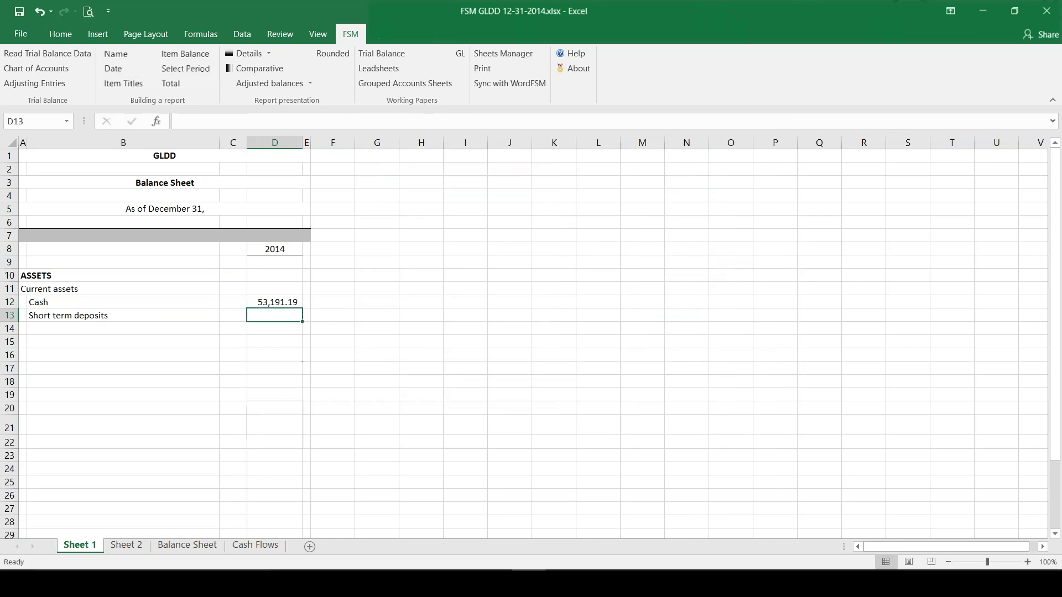
click(184, 54)
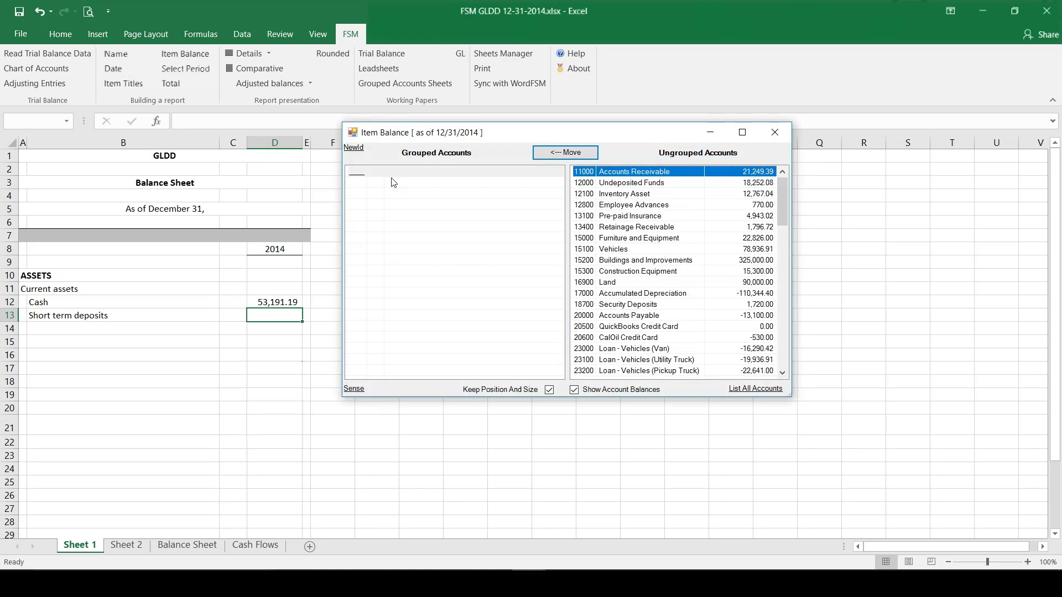
Step: Group Undeposited Funds and Security Deposits into D13, totalling 19,972.08
click(627, 185)
click(574, 153)
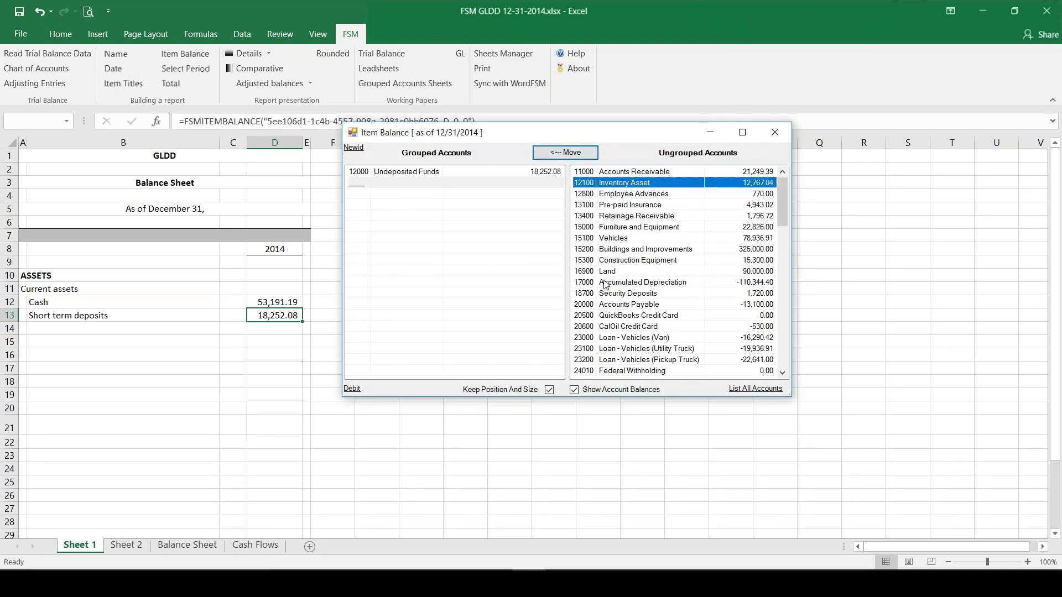
click(602, 294)
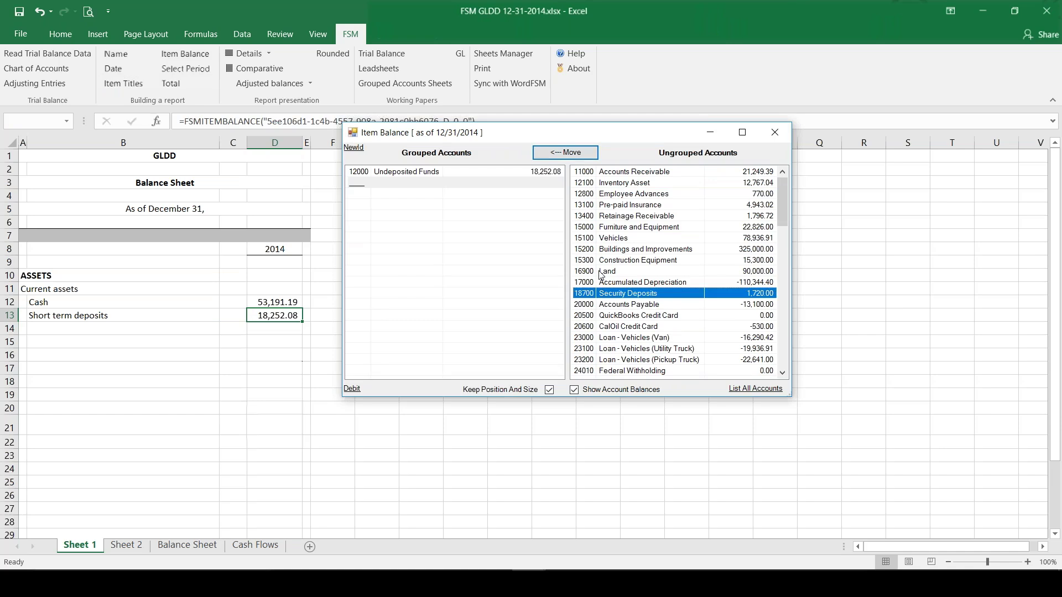
click(579, 155)
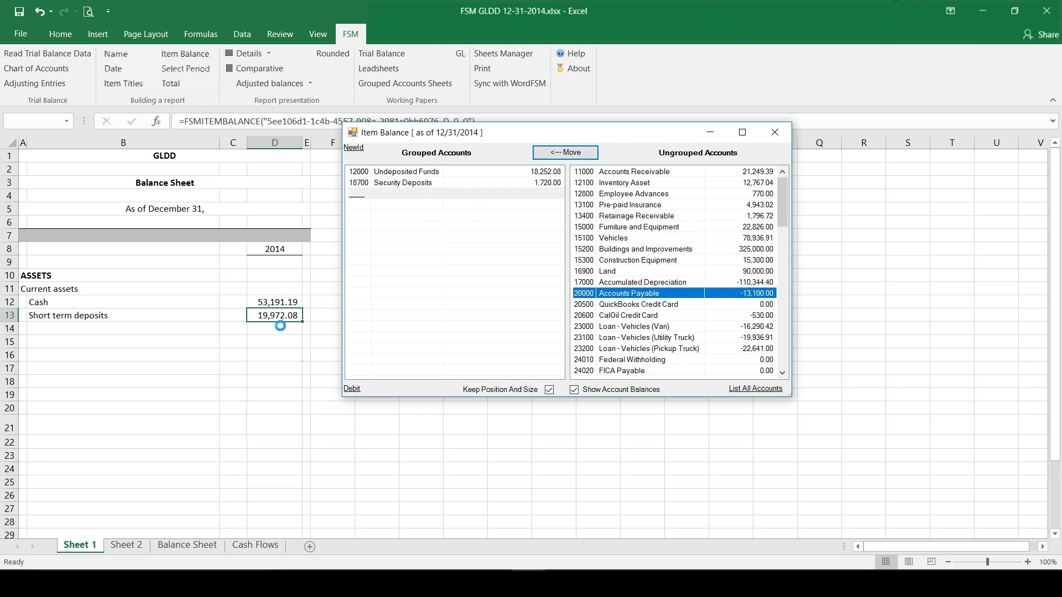
click(774, 132)
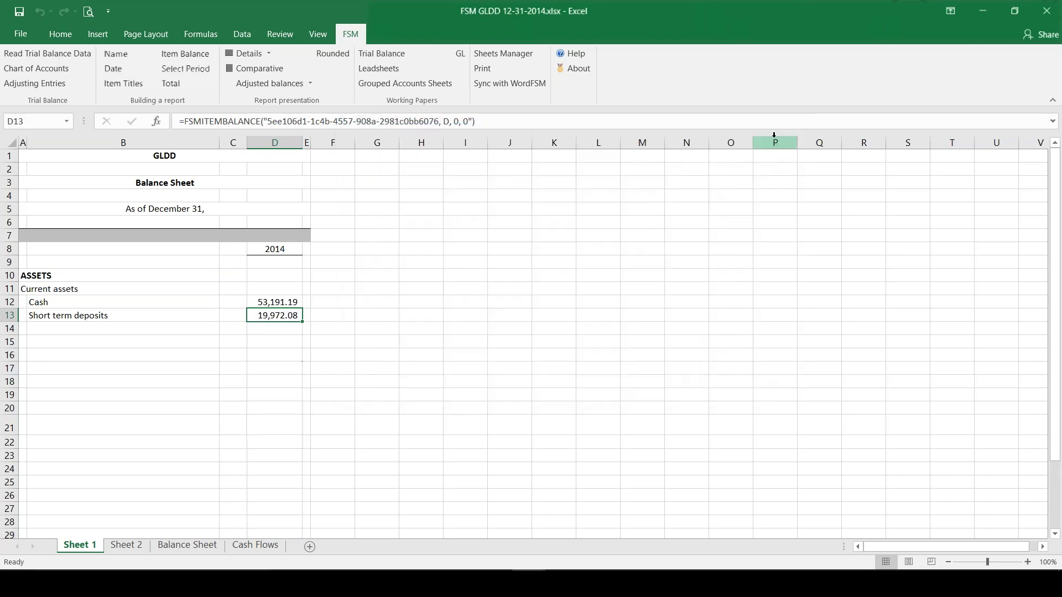
click(54, 328)
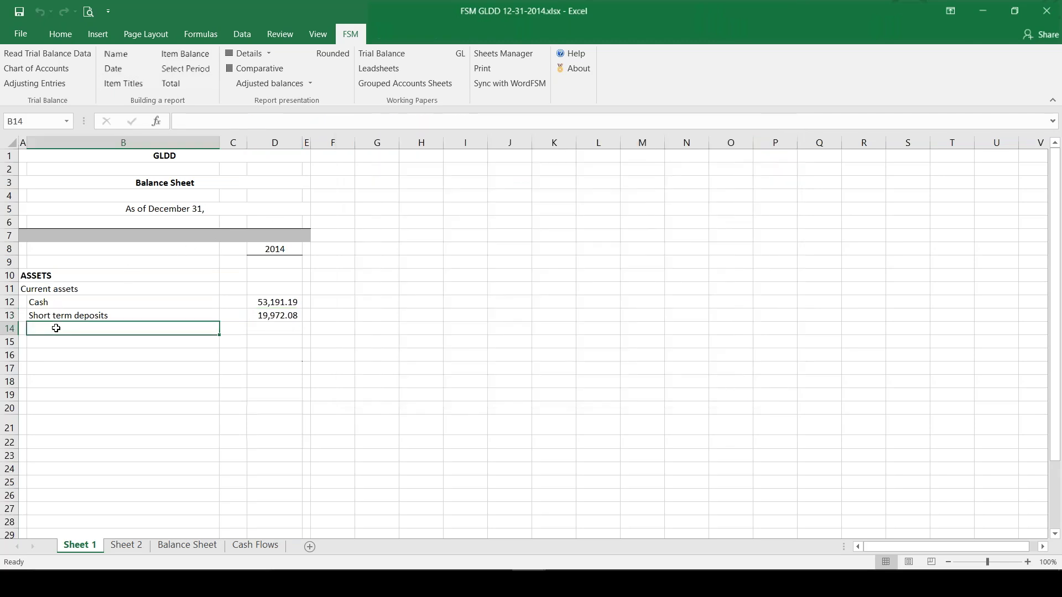
Step: Put the suggested item title Accounts Receivable into B14 from the Item Titles list
click(134, 85)
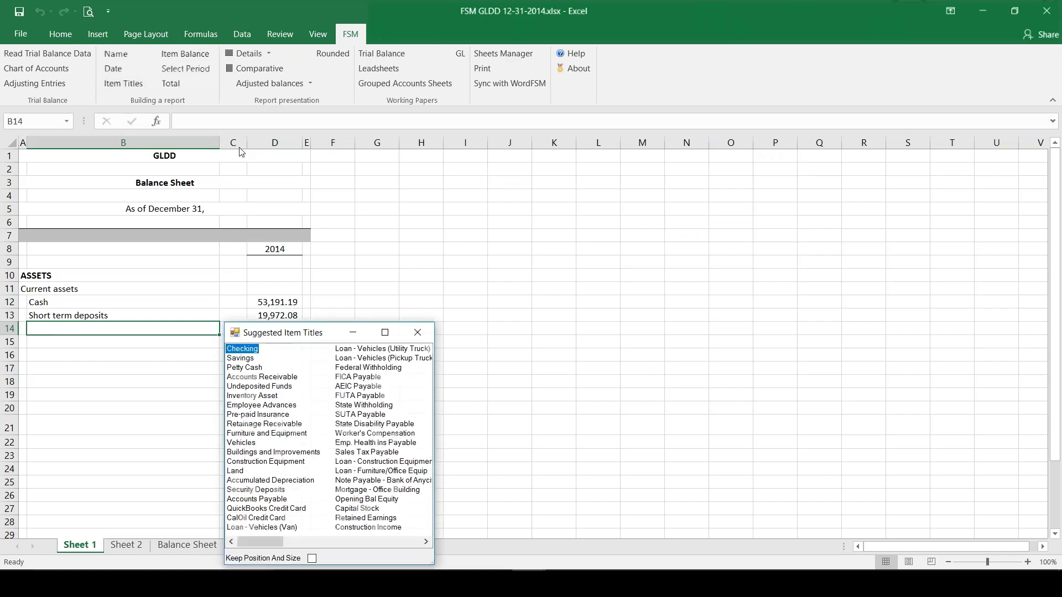
drag(321, 333, 497, 105)
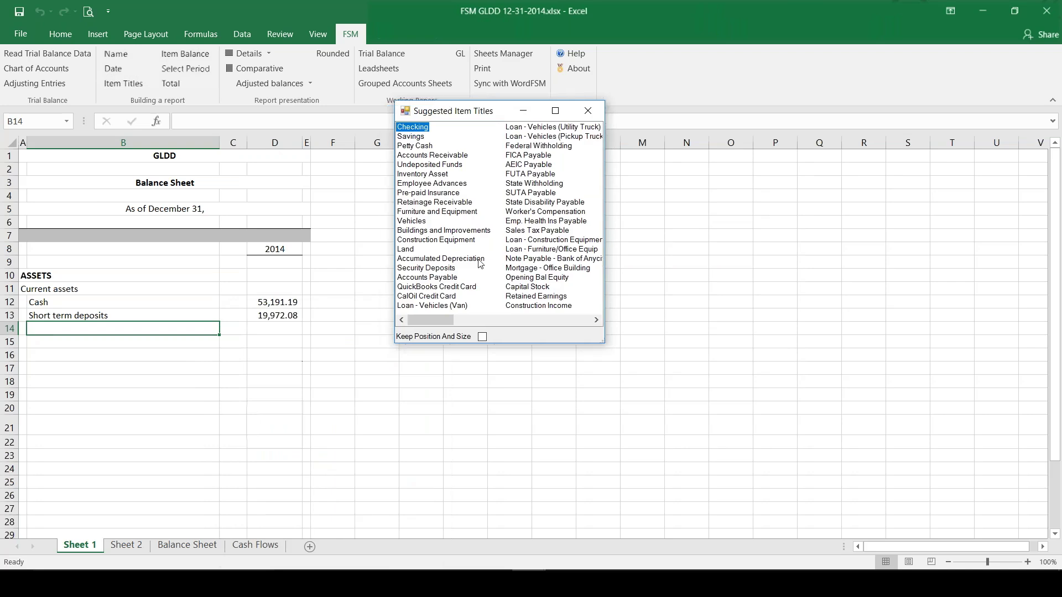
click(482, 337)
click(432, 155)
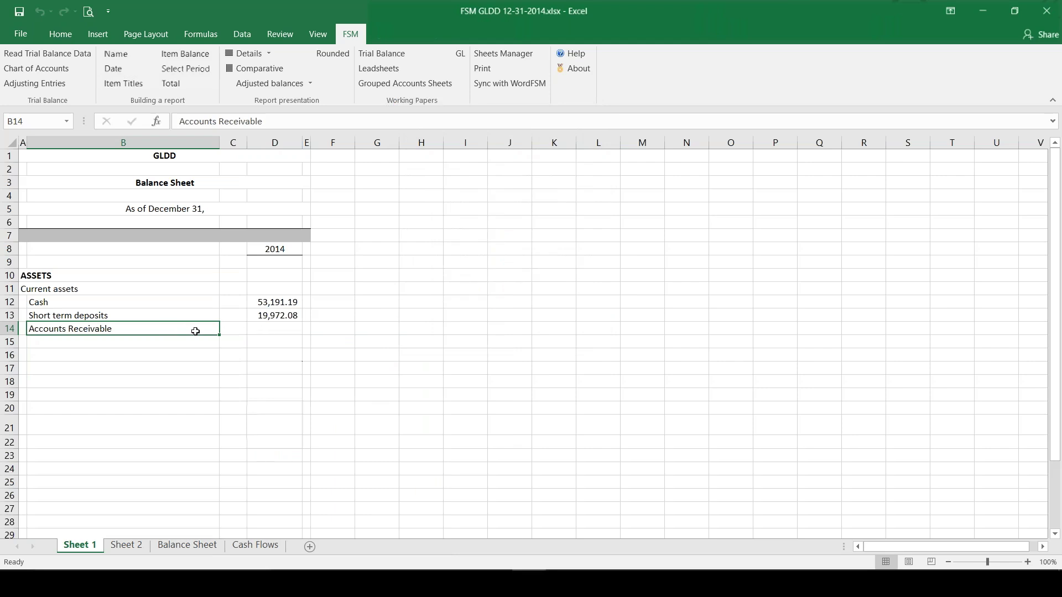
click(269, 327)
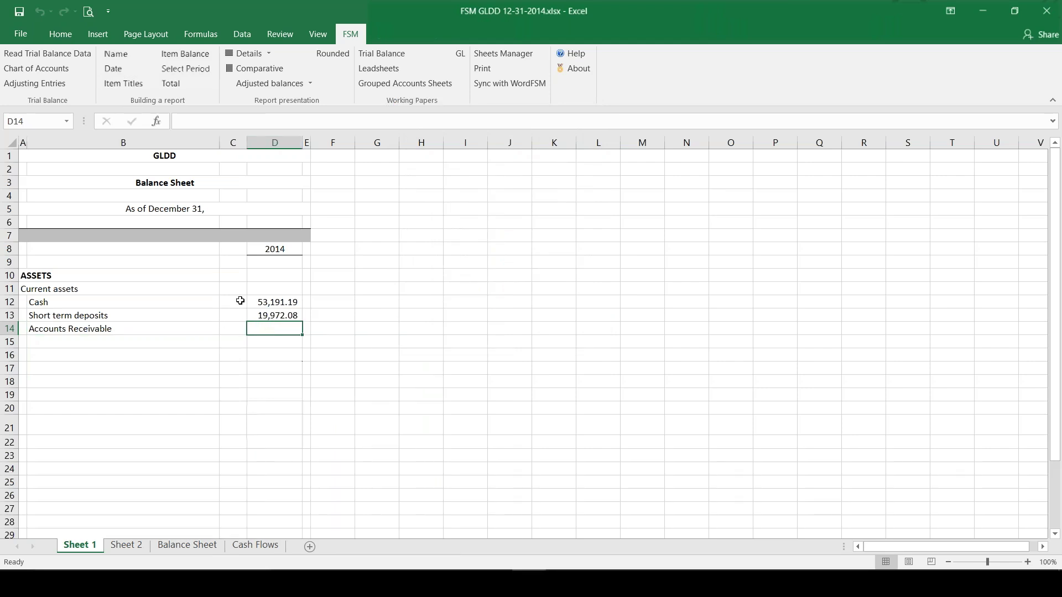
Step: Set D14 to the Accounts Receivable balance of 21,249.39
click(210, 60)
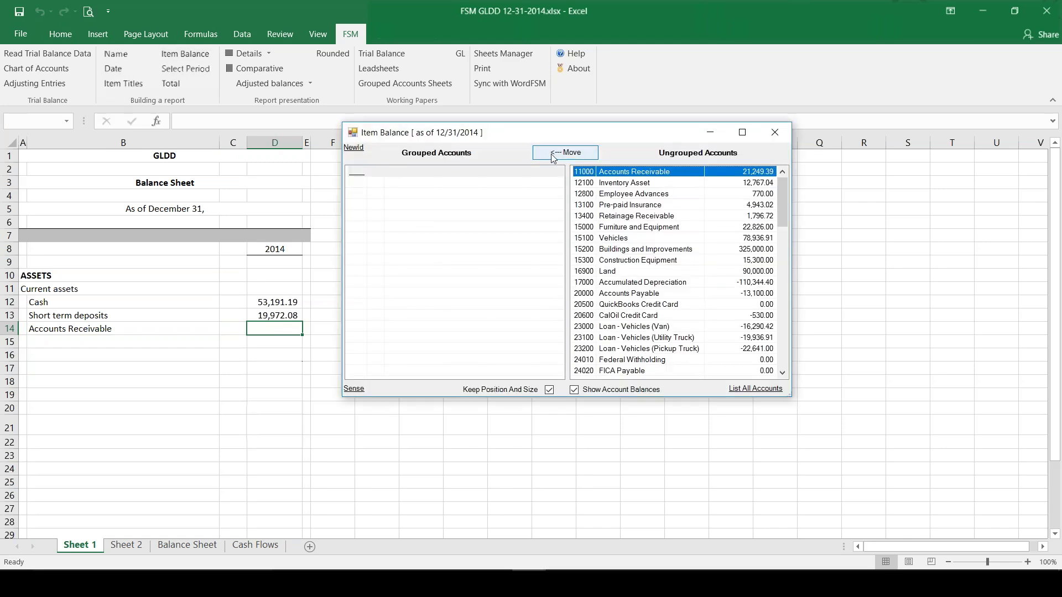
click(550, 154)
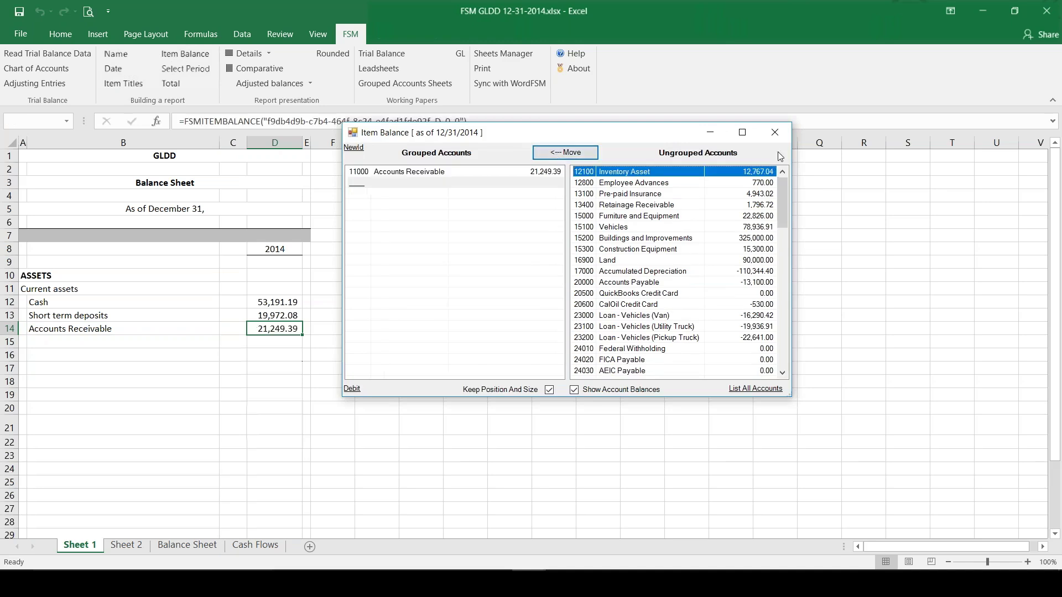
click(775, 133)
Step: Add a Prepaid expenses line in B15 with Pre-paid Insurance's 4,943.02 balance in D15
click(96, 340)
text(P)
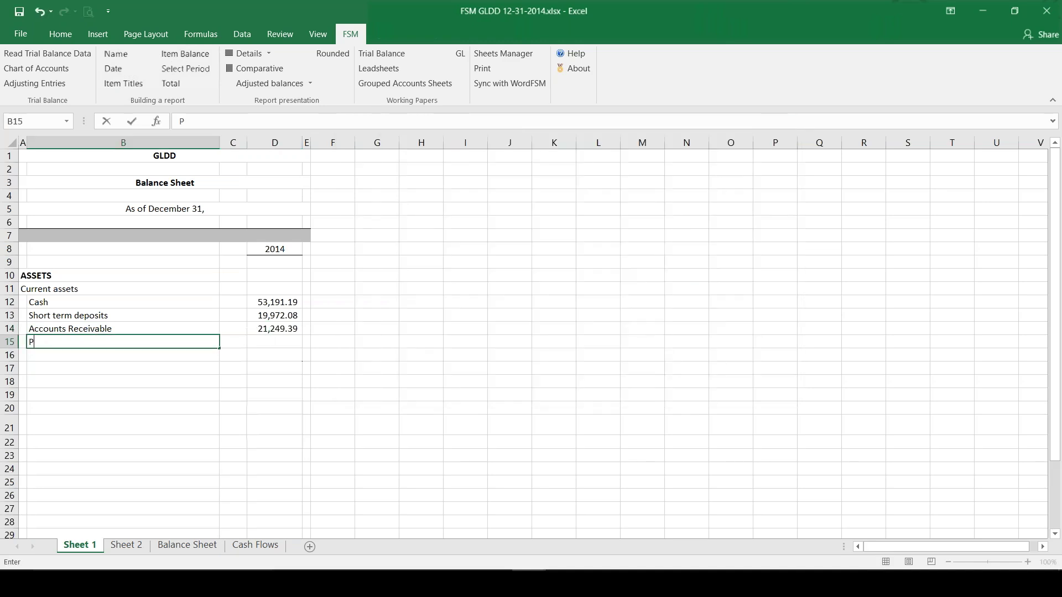
text(repaid expenses)
key(Tab)
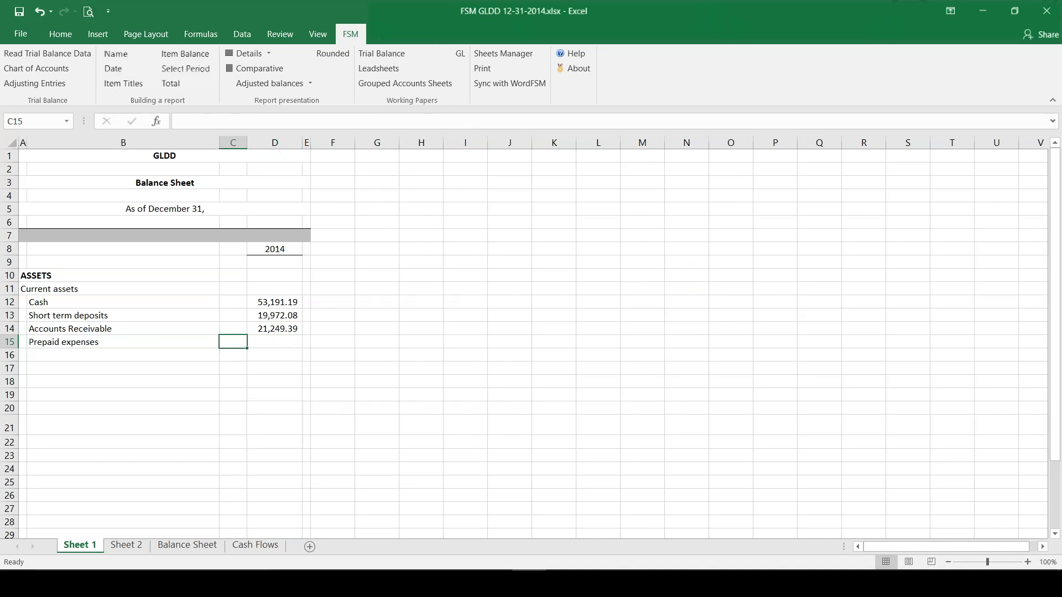
key(Tab)
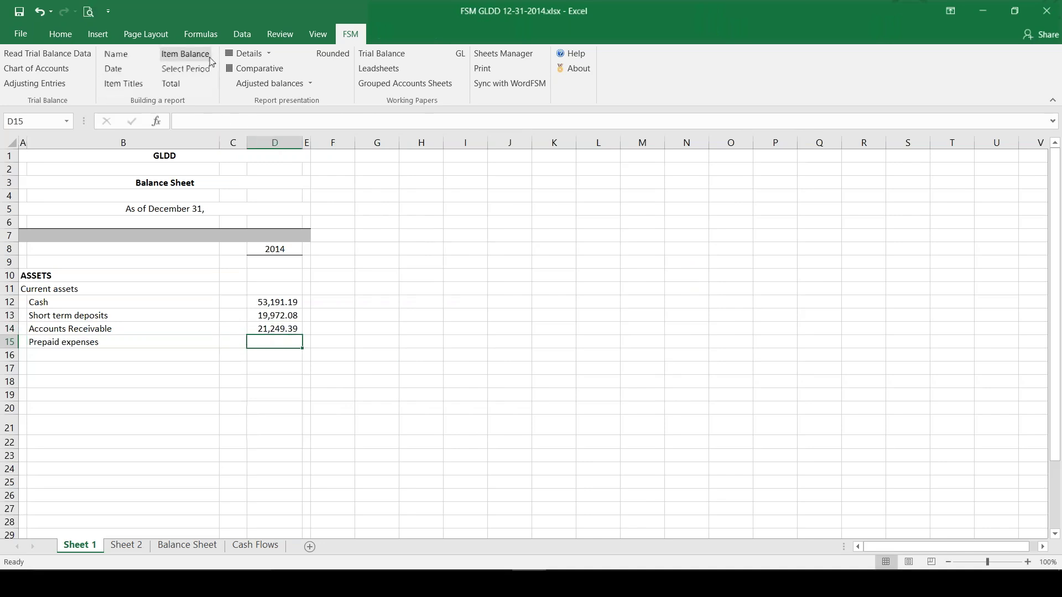
click(209, 57)
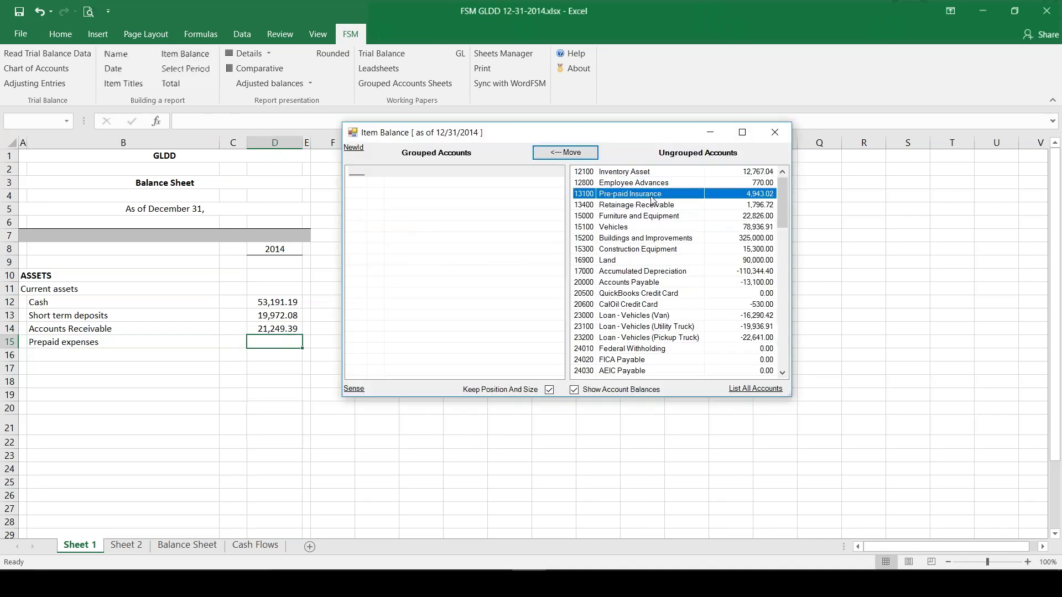
click(582, 155)
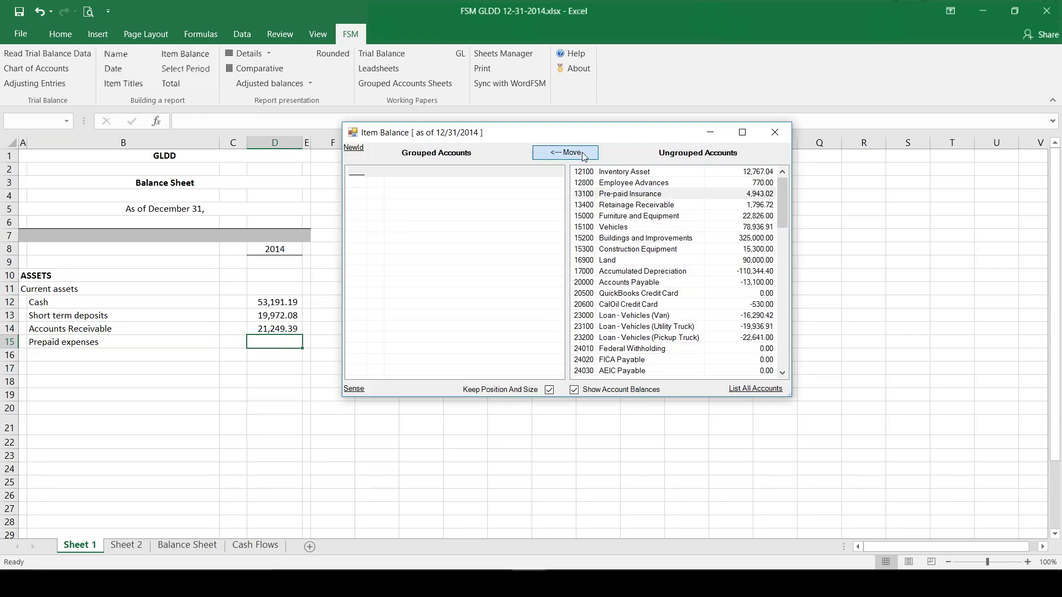
click(774, 133)
Step: Label row 16 Inventory in B16
click(127, 354)
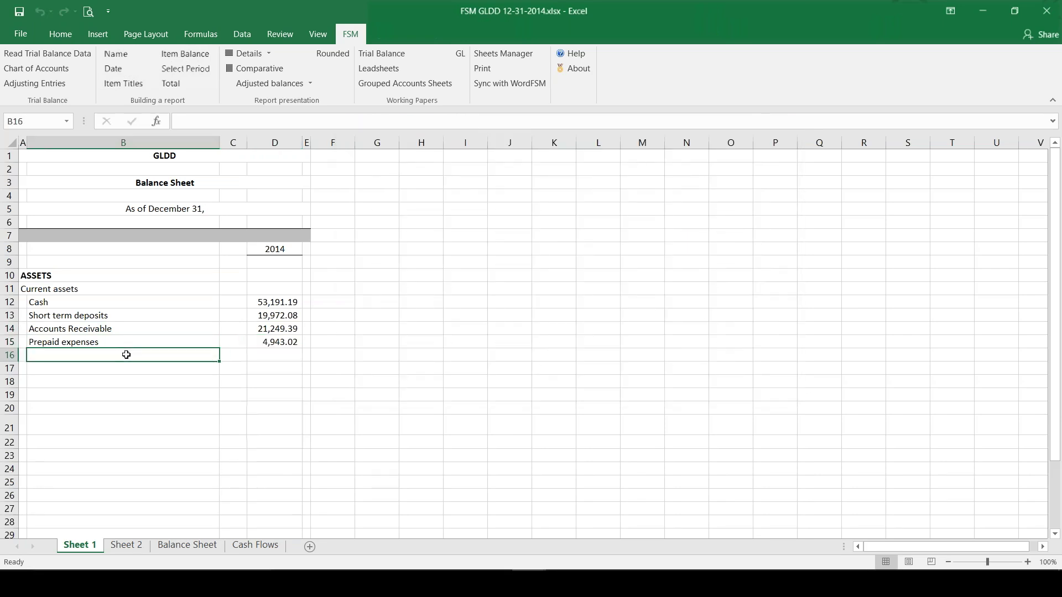
text(Inventory)
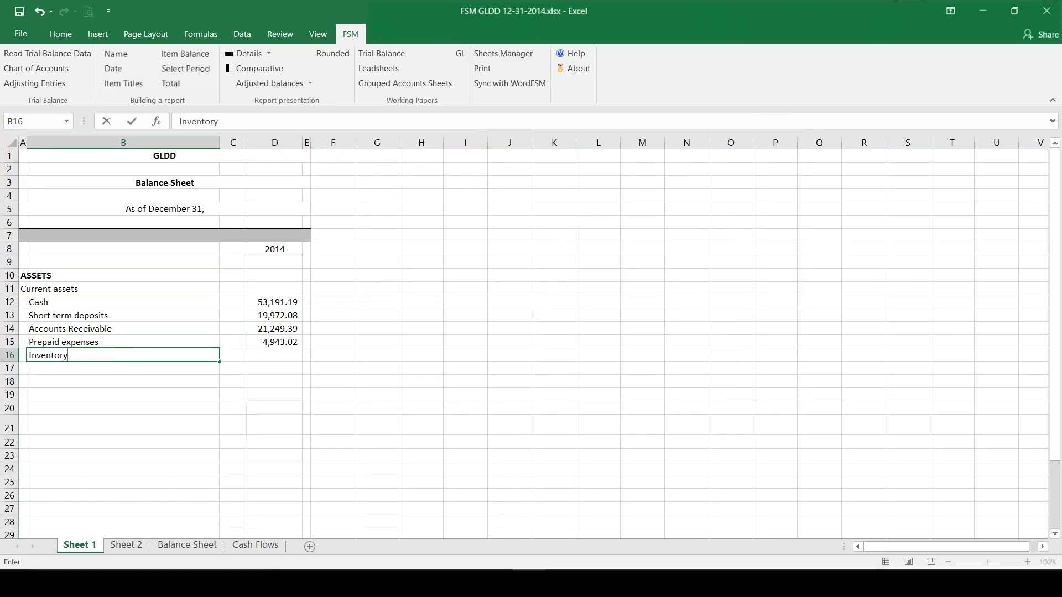
key(Tab)
key(Tab)
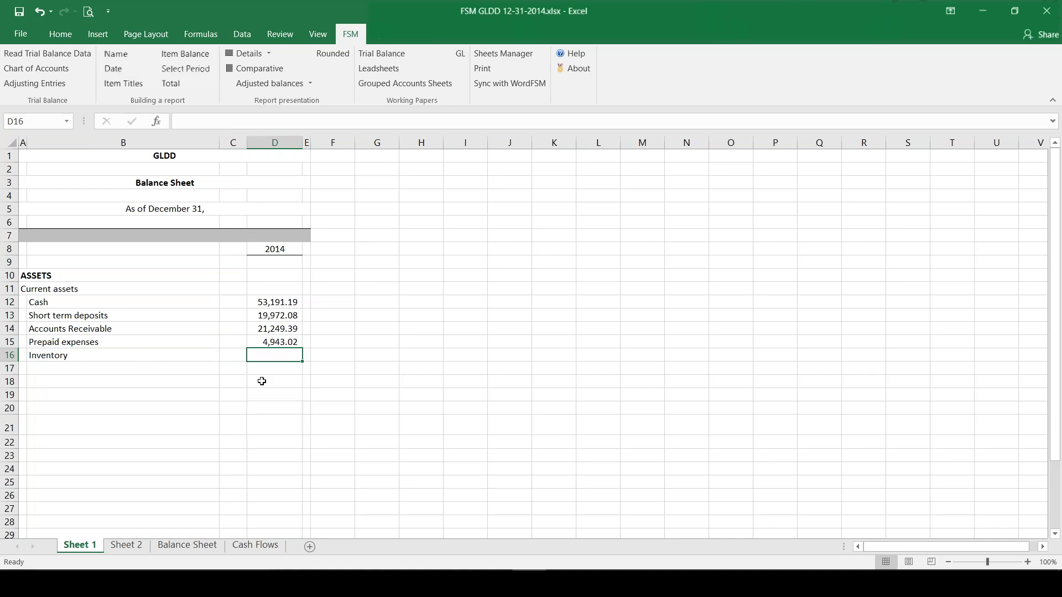
Step: Group the Inventory Asset account into D16 with Item Balance, showing 12,767.04
right_click(274, 357)
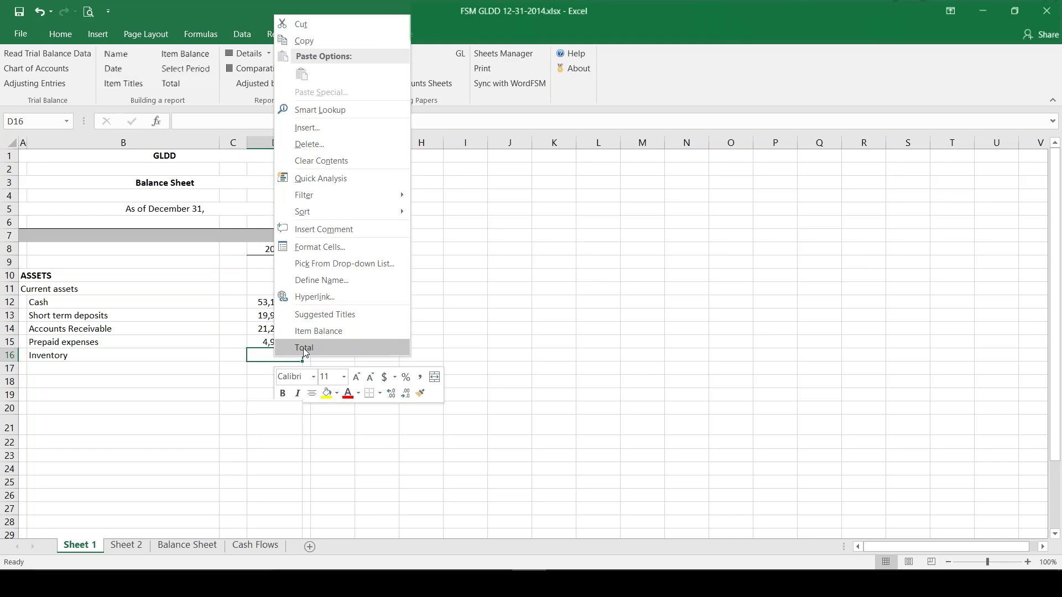
click(308, 332)
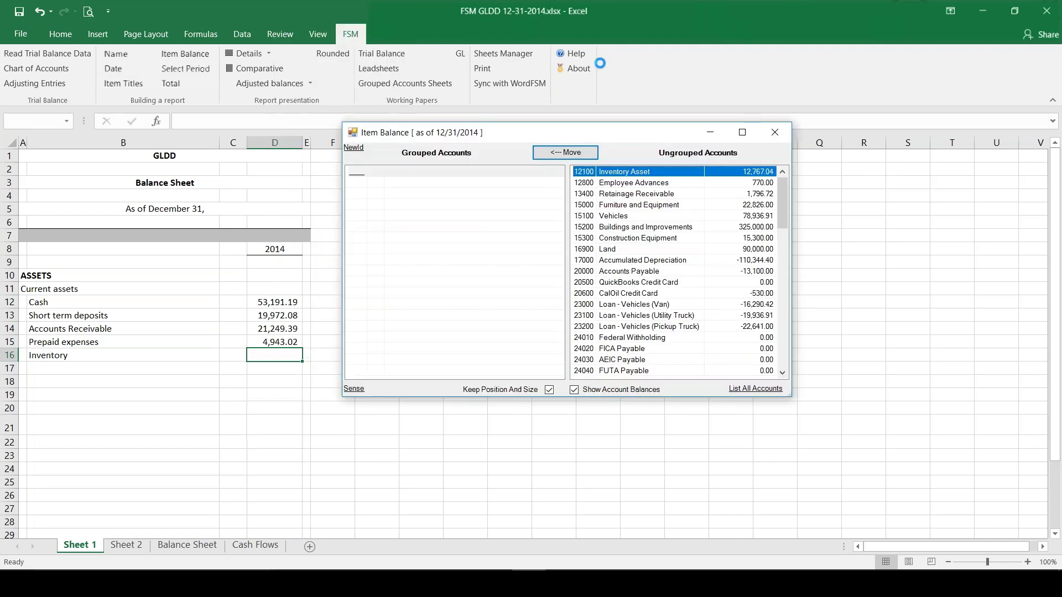
click(575, 157)
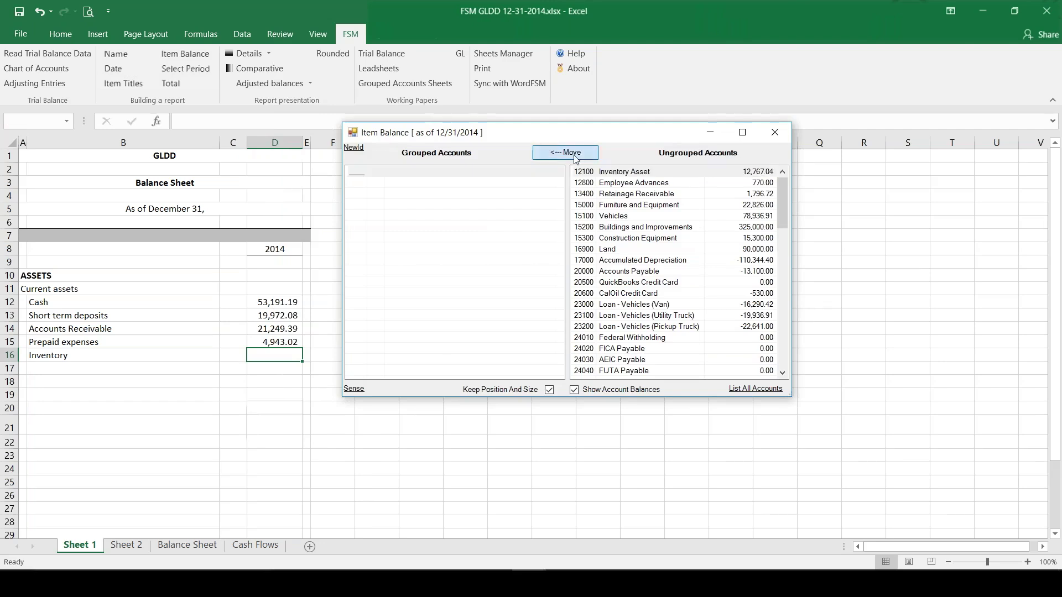
click(774, 132)
click(272, 368)
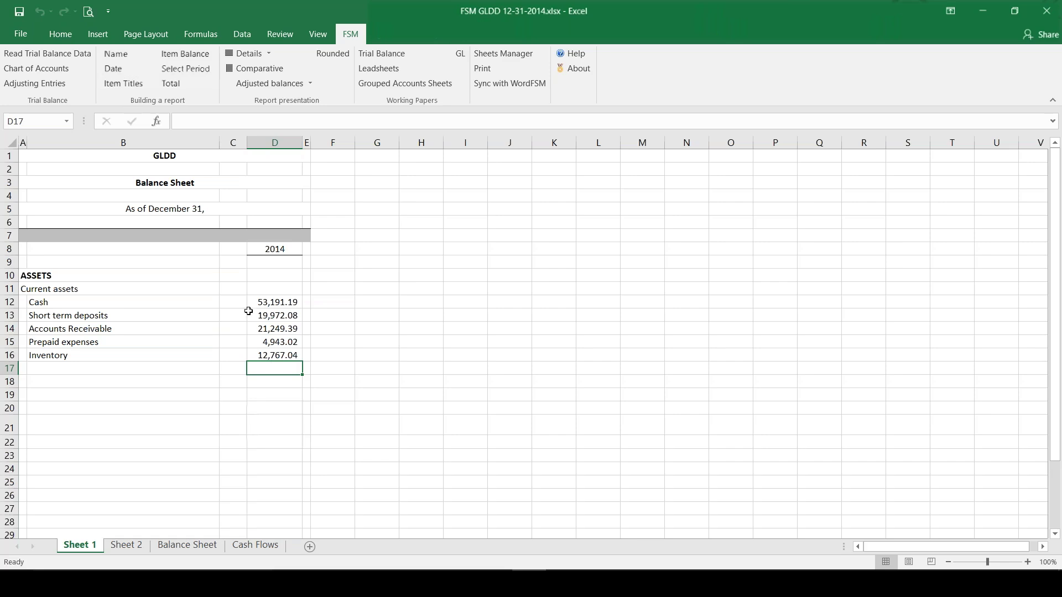
Step: Sum Cash through Inventory (D12:D16) into the D17 current assets subtotal, 112,122.72
click(171, 83)
drag(413, 369, 446, 140)
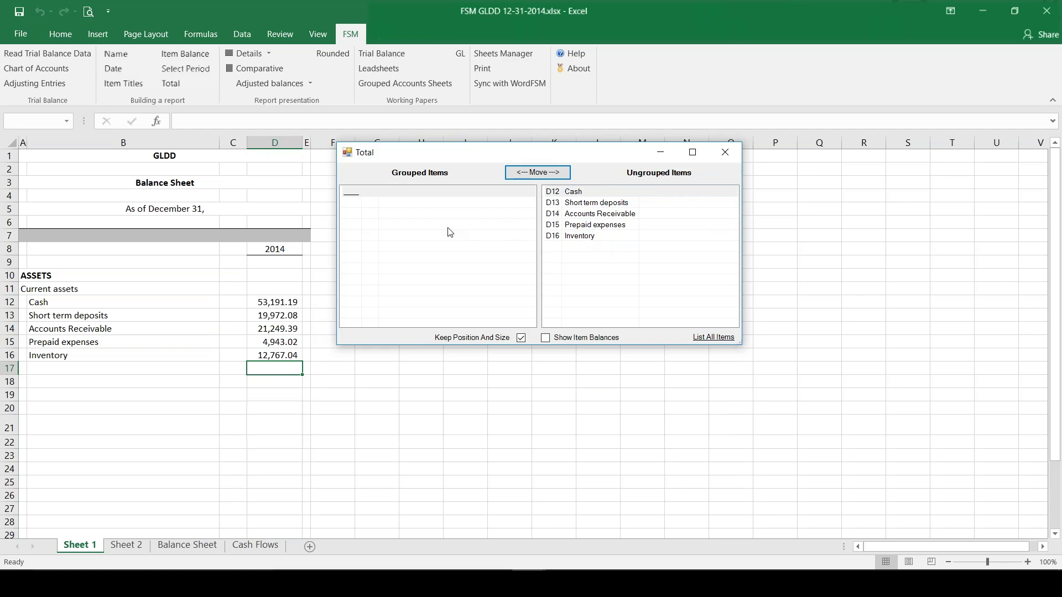
click(559, 191)
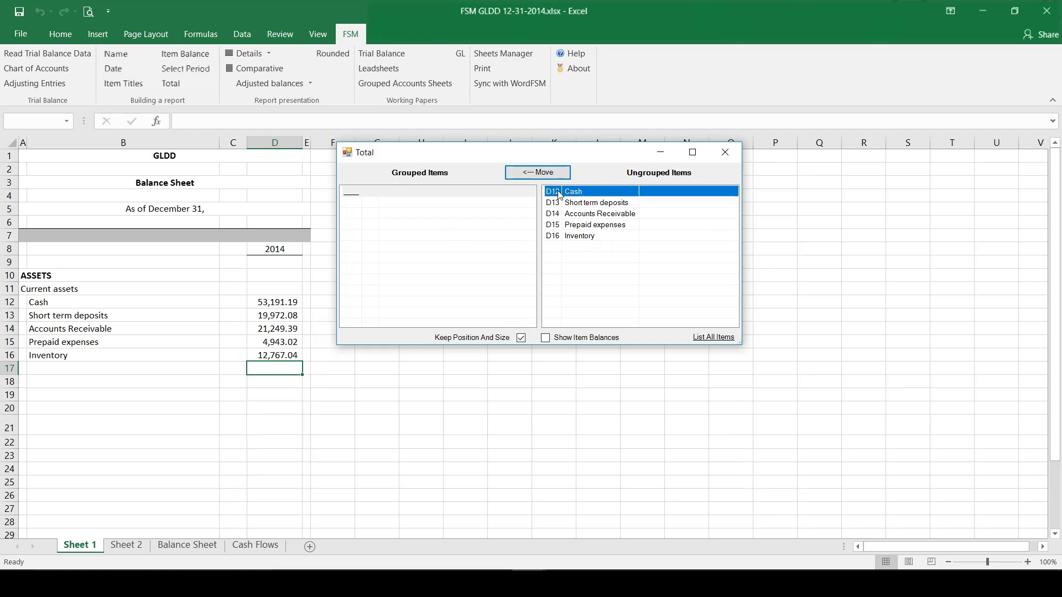
shift+click(567, 238)
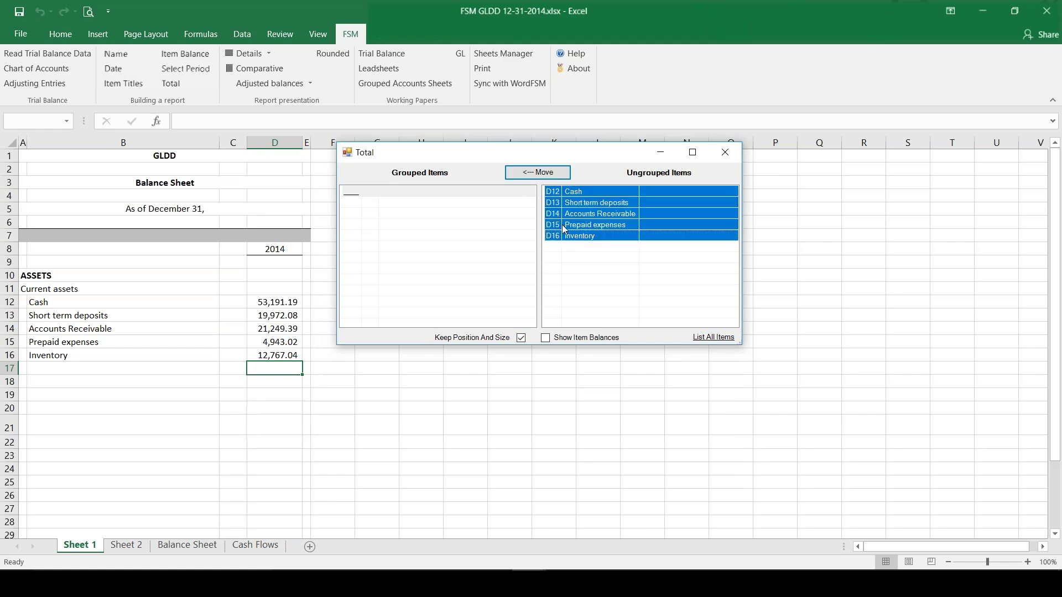
click(531, 175)
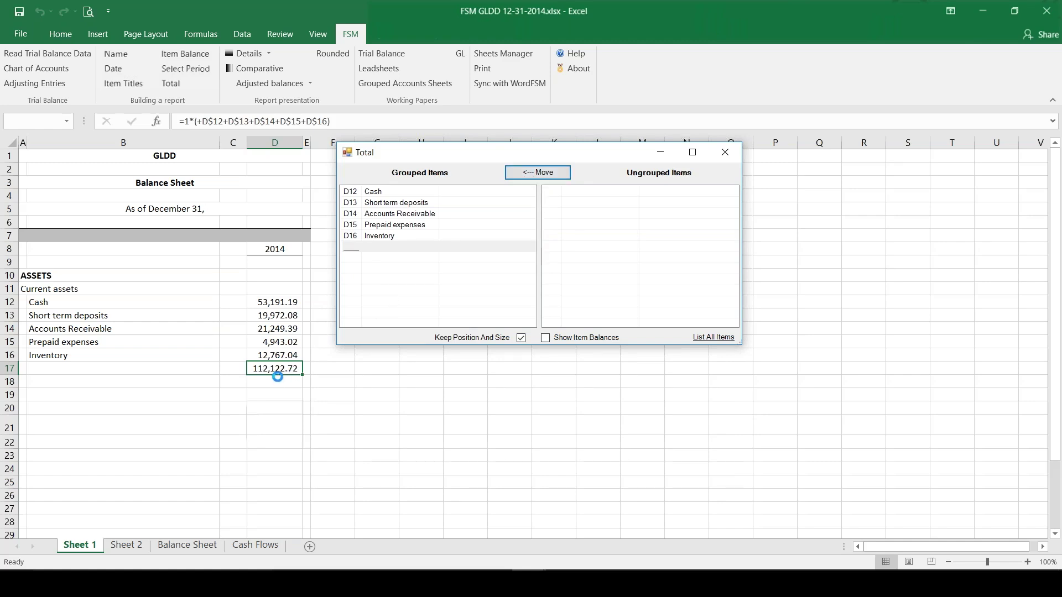
click(724, 152)
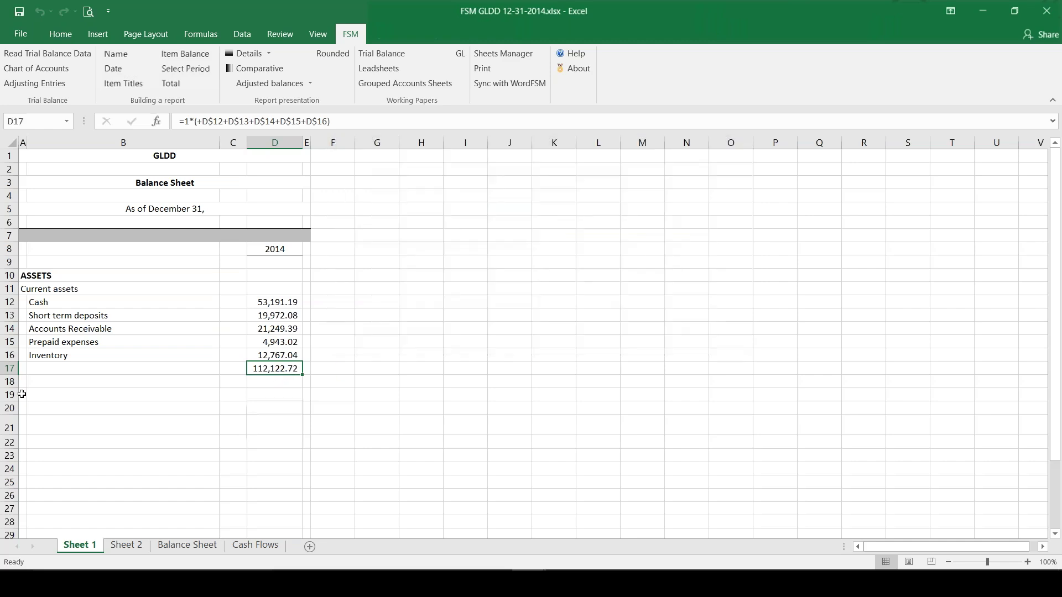
click(22, 394)
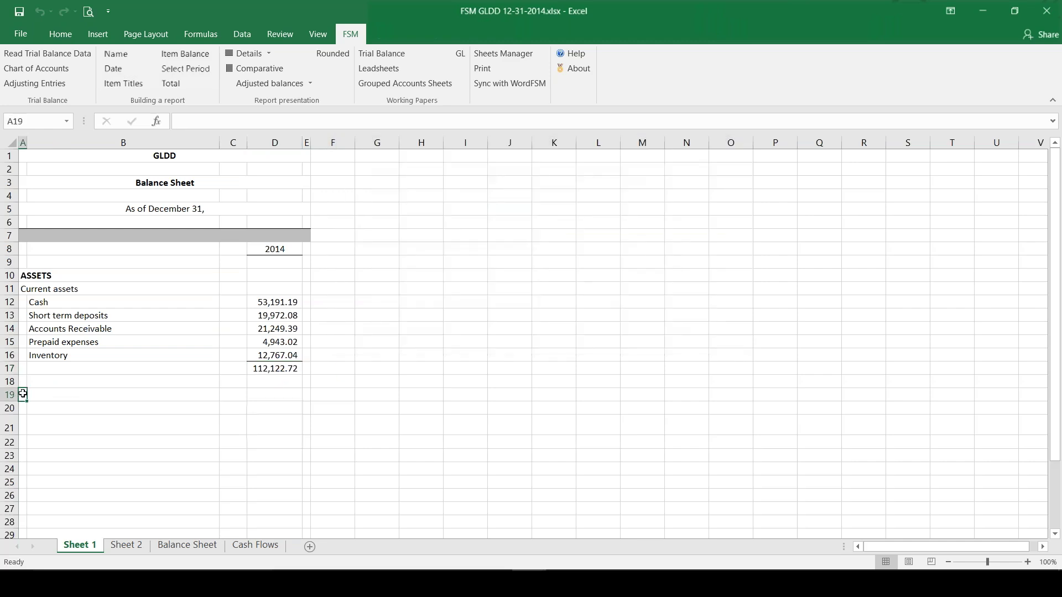
Step: Label A19 'Deposits on rent and wages' and group Employee Advances and Retainage Receivable into D19
double_click(23, 394)
text(Deposits on rent and)
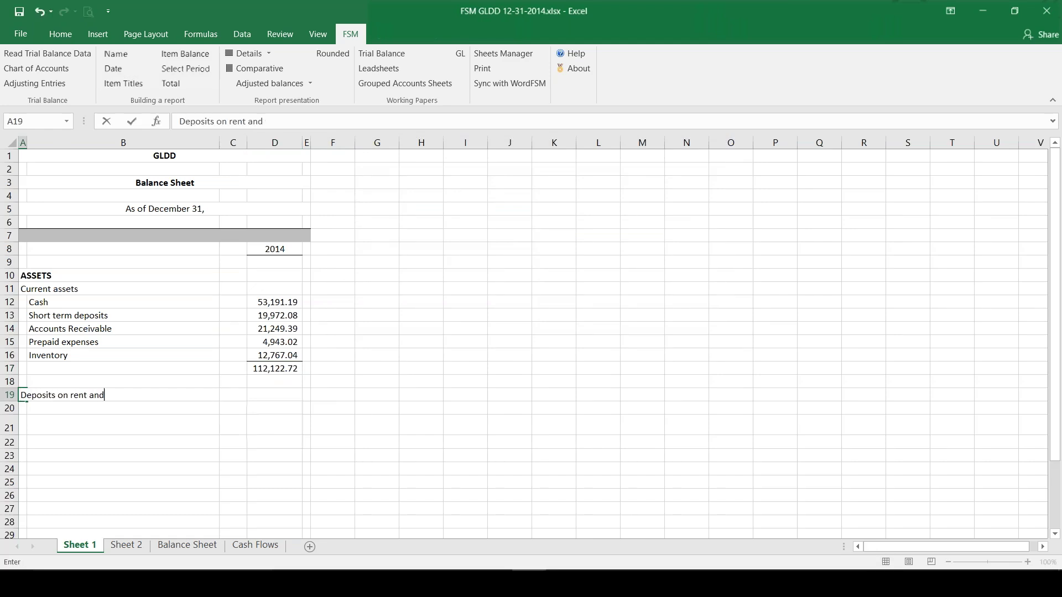
text( wages)
click(271, 397)
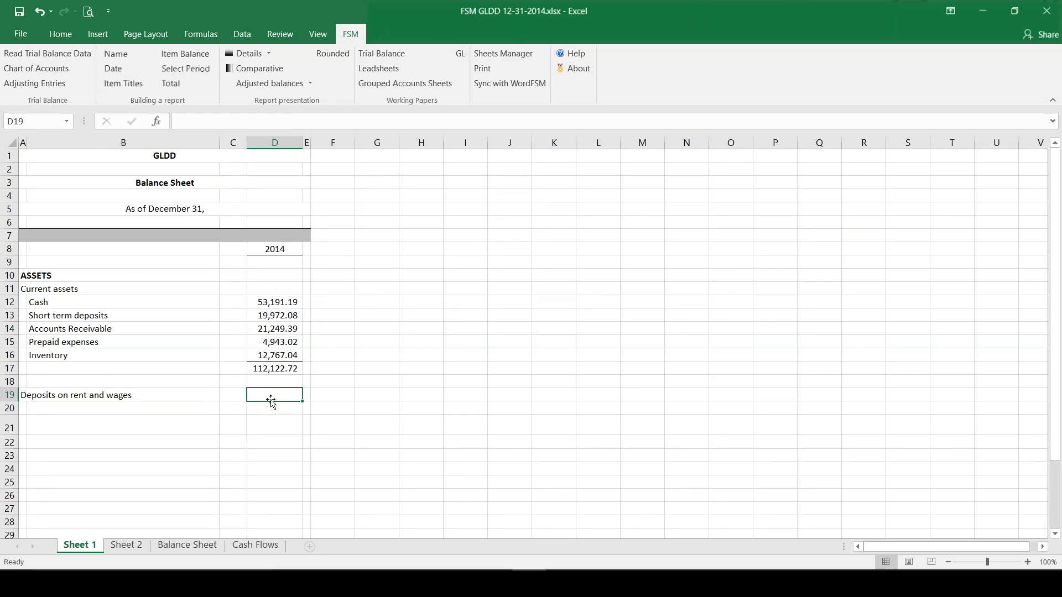
click(210, 59)
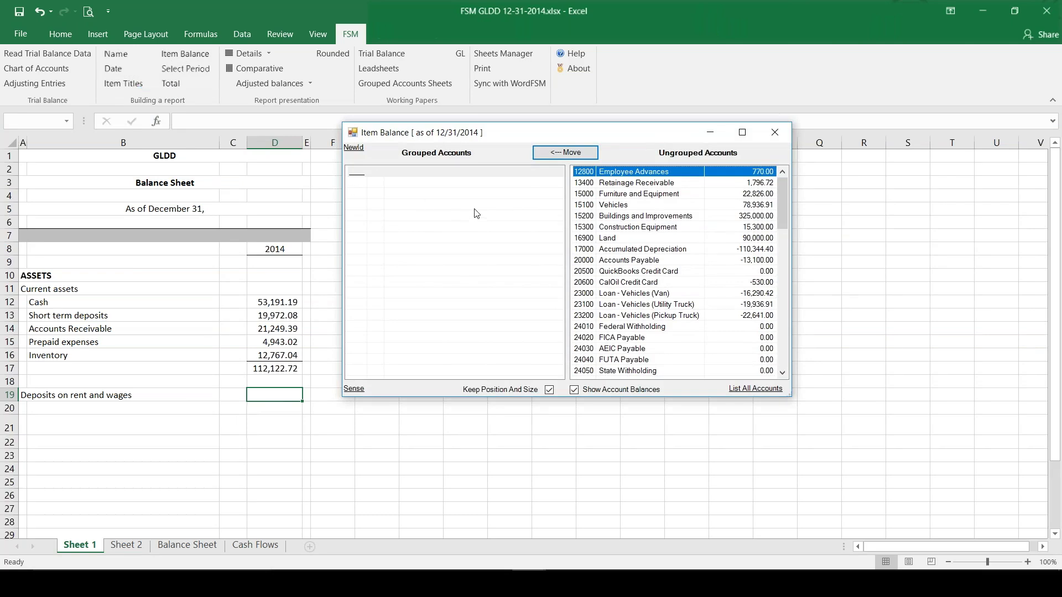
click(582, 152)
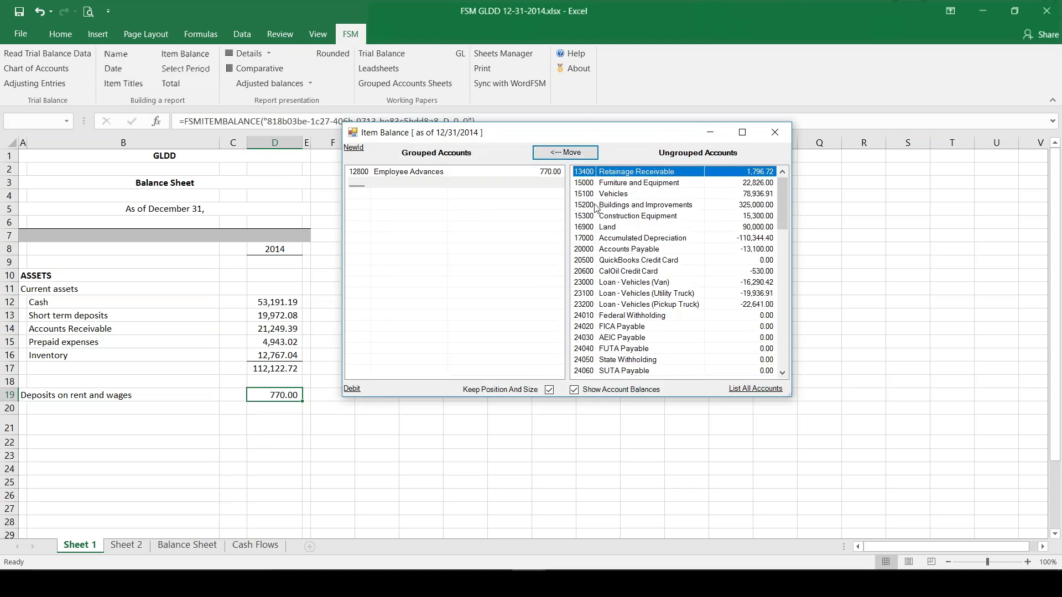
click(571, 156)
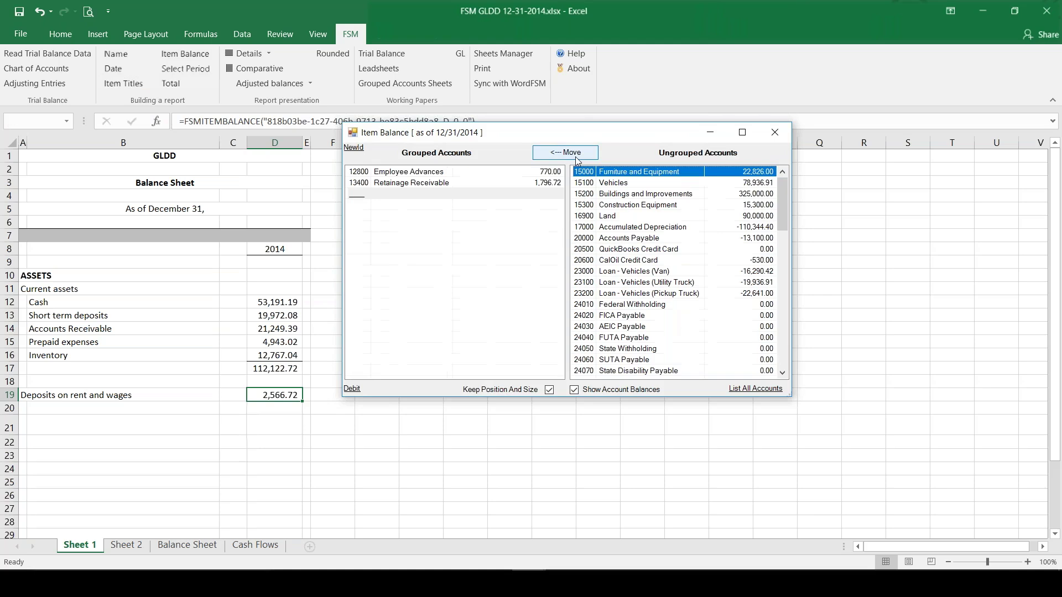
click(774, 132)
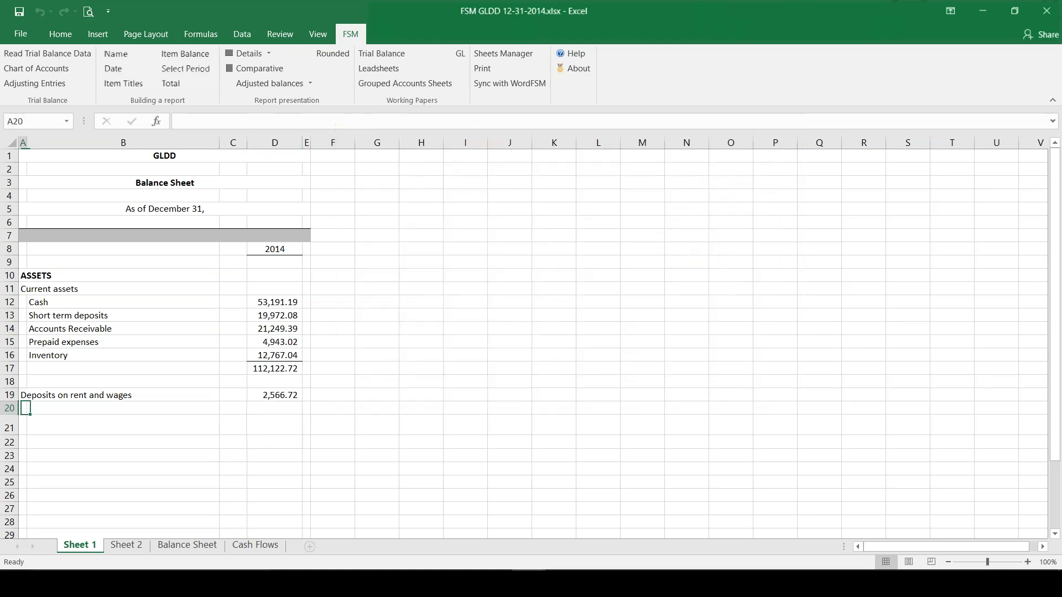
text(Fixe)
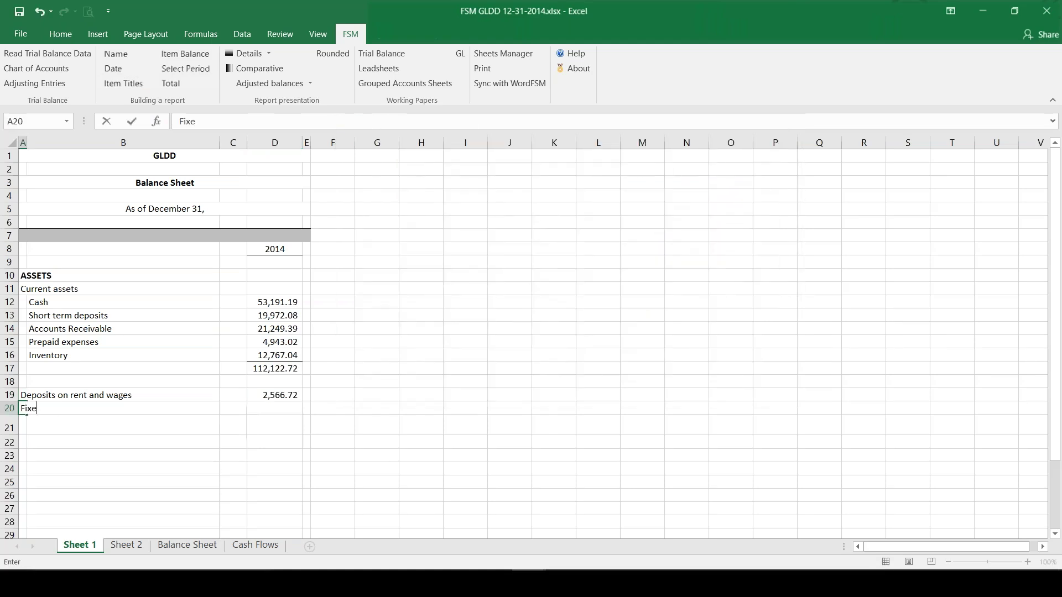
text(d assets)
Step: Group accounts 15000–17000, Furniture and Equipment through Accumulated Depreciation, into D20 for 421,718.51
key(Tab)
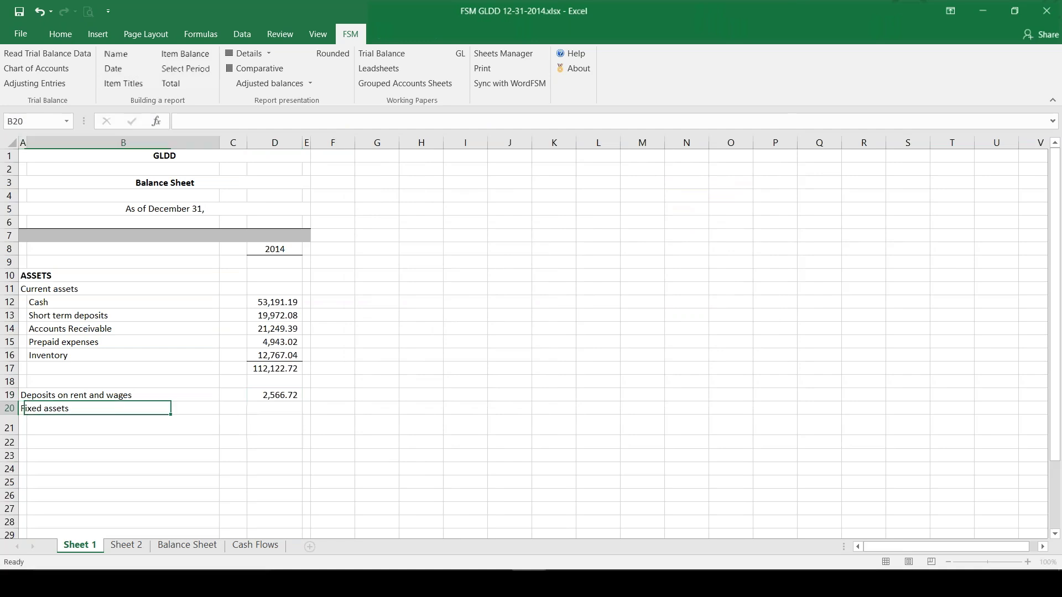
key(Tab)
key(Tab)
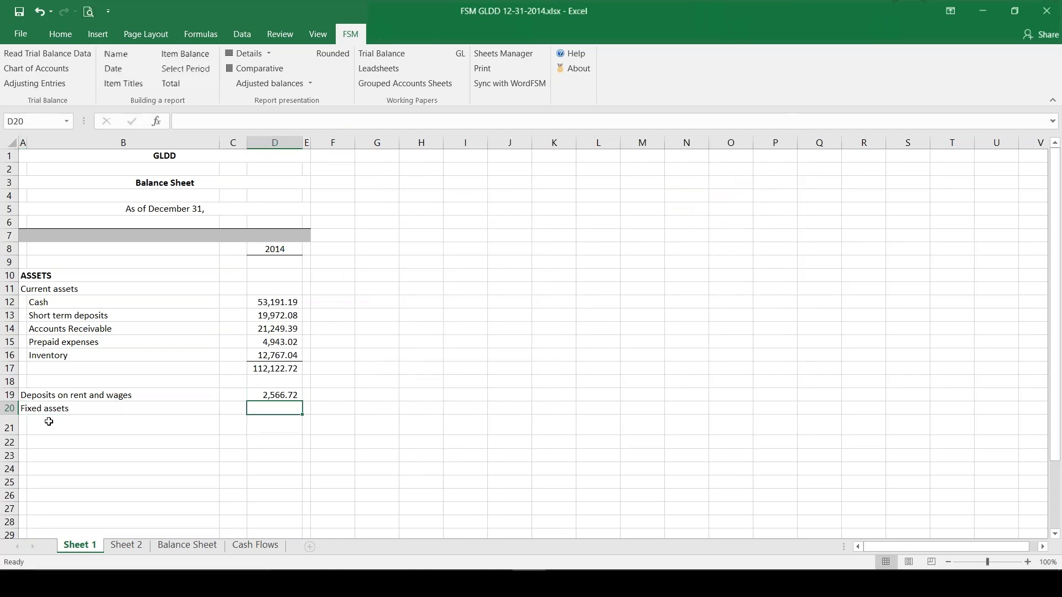
right_click(274, 411)
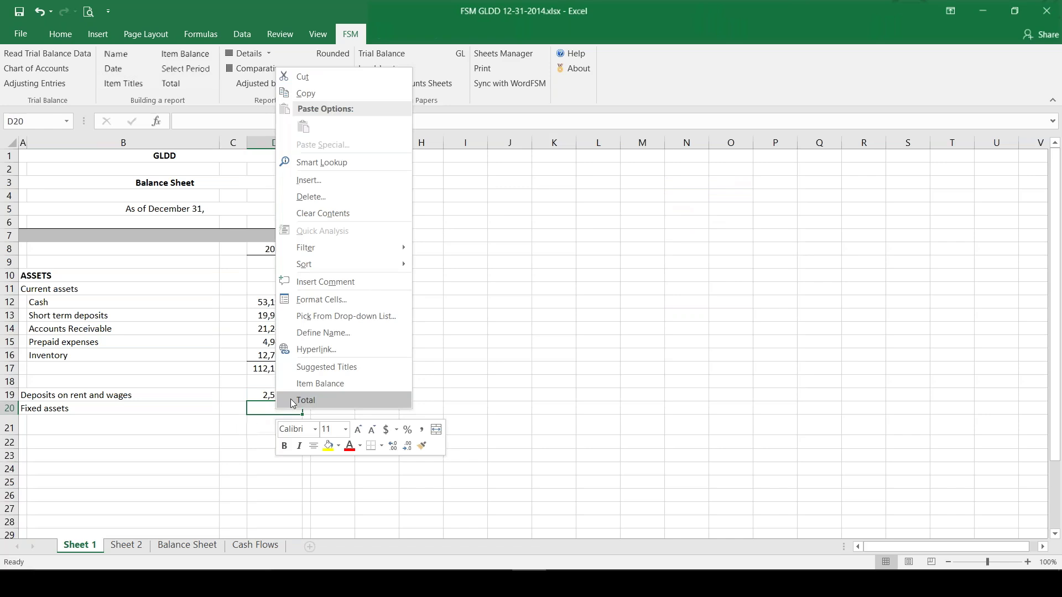
click(290, 398)
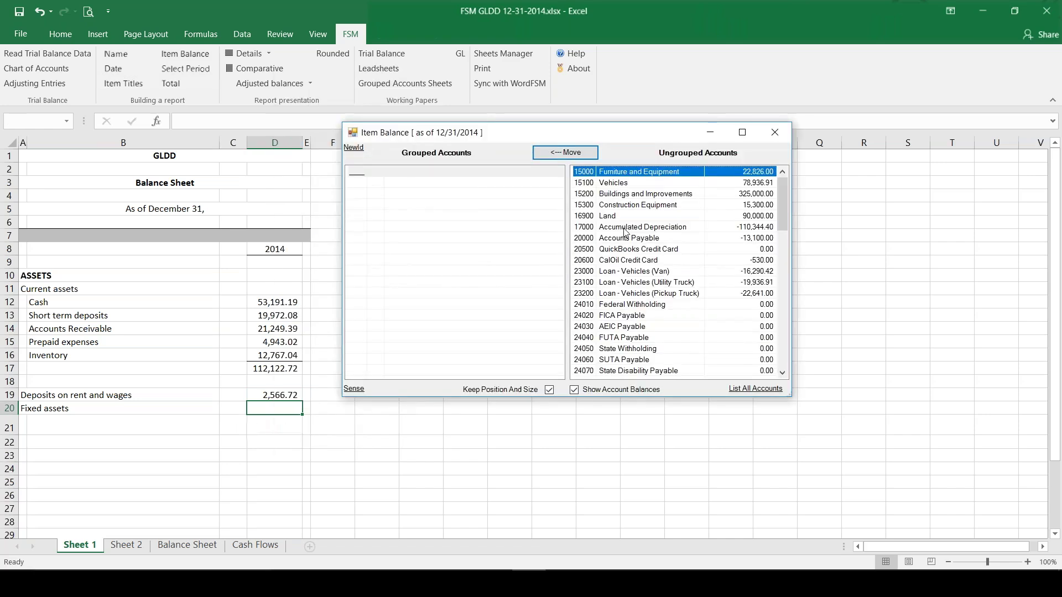
shift+click(625, 231)
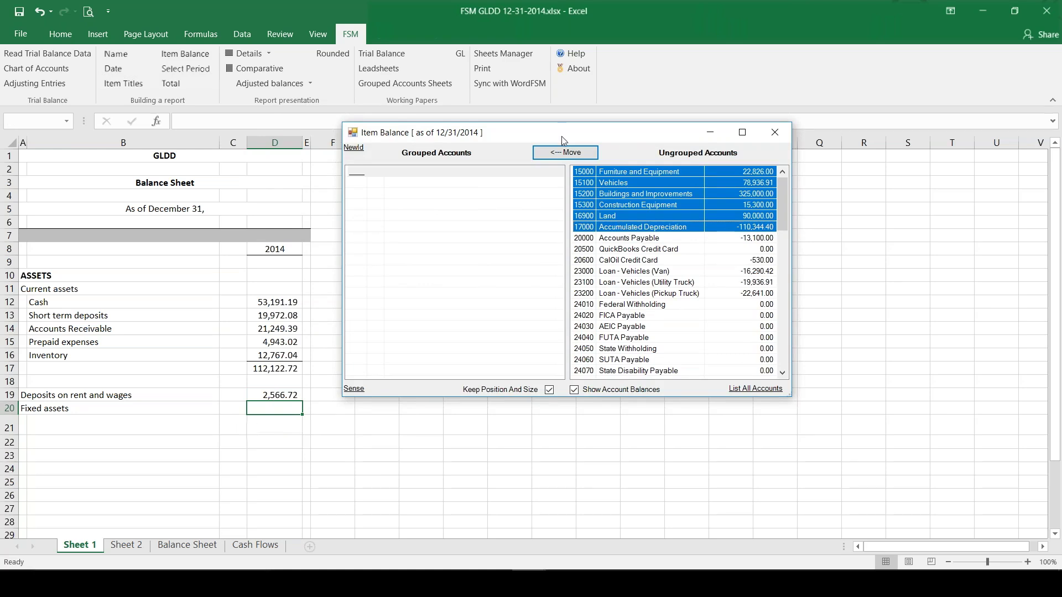
click(566, 153)
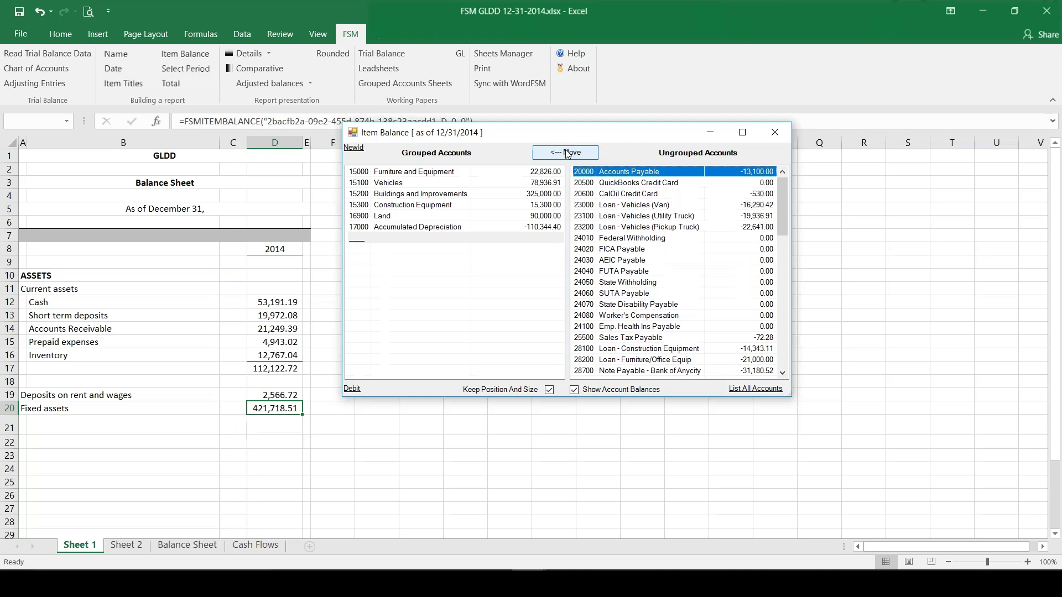
click(777, 134)
click(279, 427)
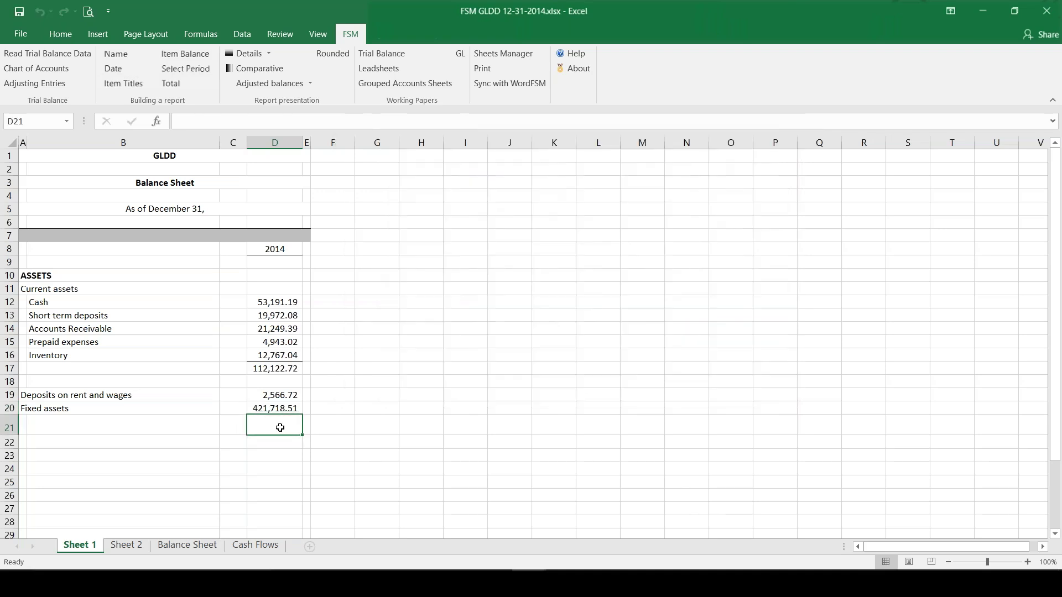
click(171, 83)
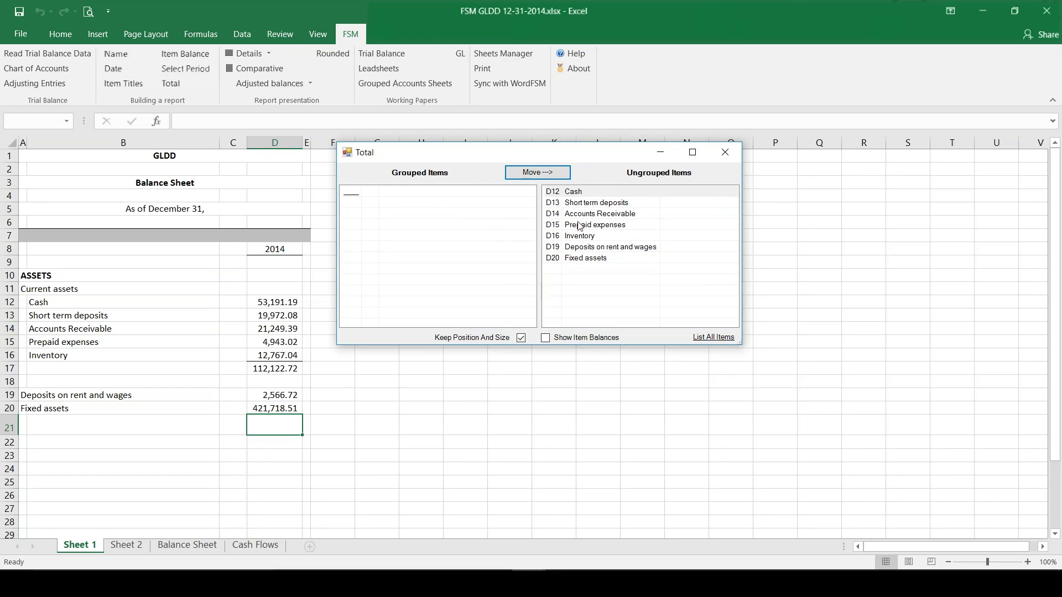
Step: Group all seven asset items into the D21 total of 536,407.95, then view the Balance Sheet worksheet
shift+click(575, 261)
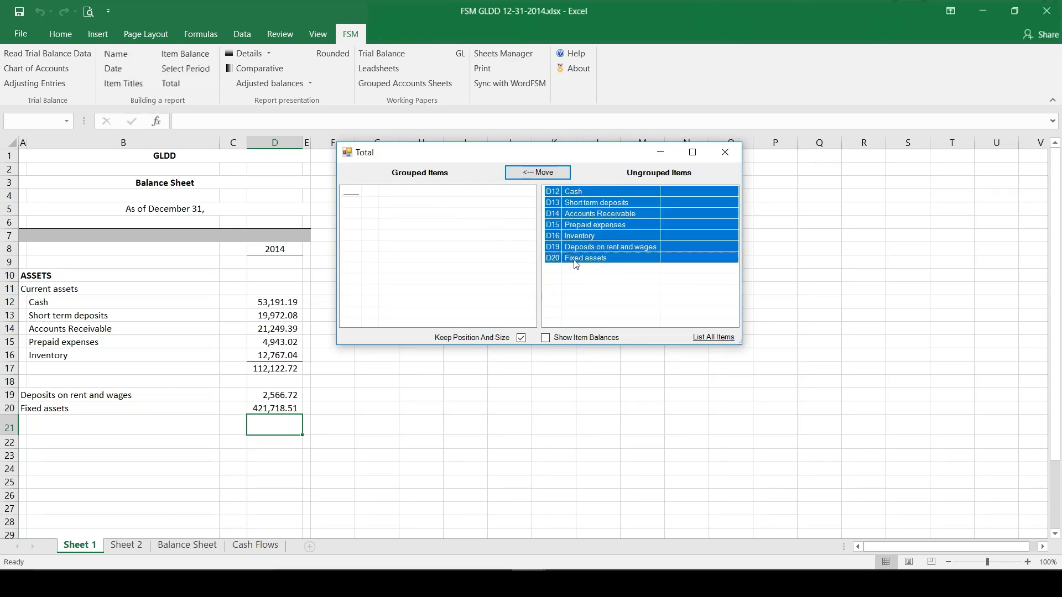
click(535, 175)
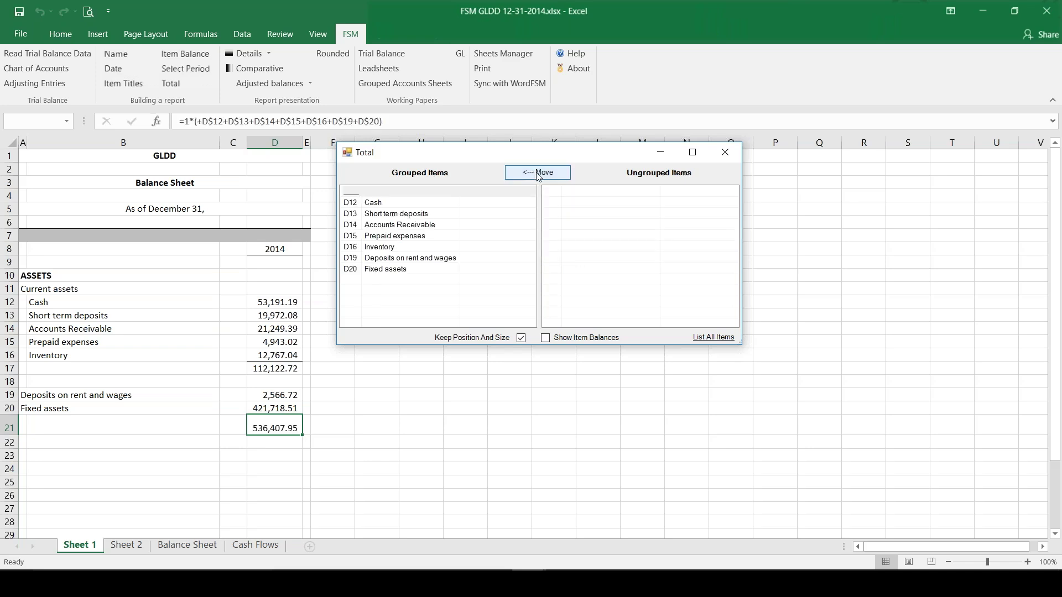
click(728, 154)
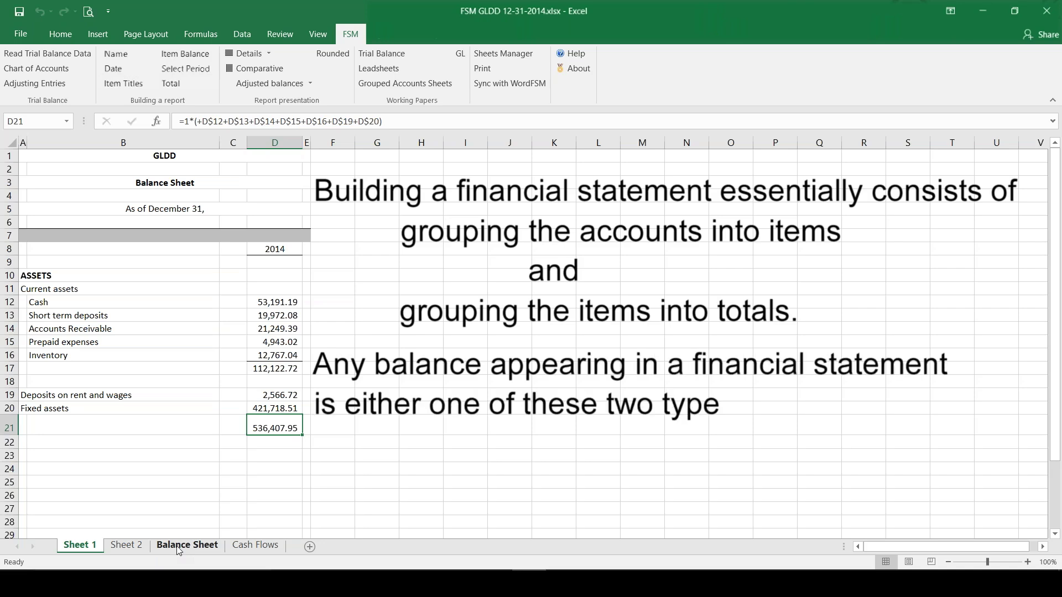
click(178, 546)
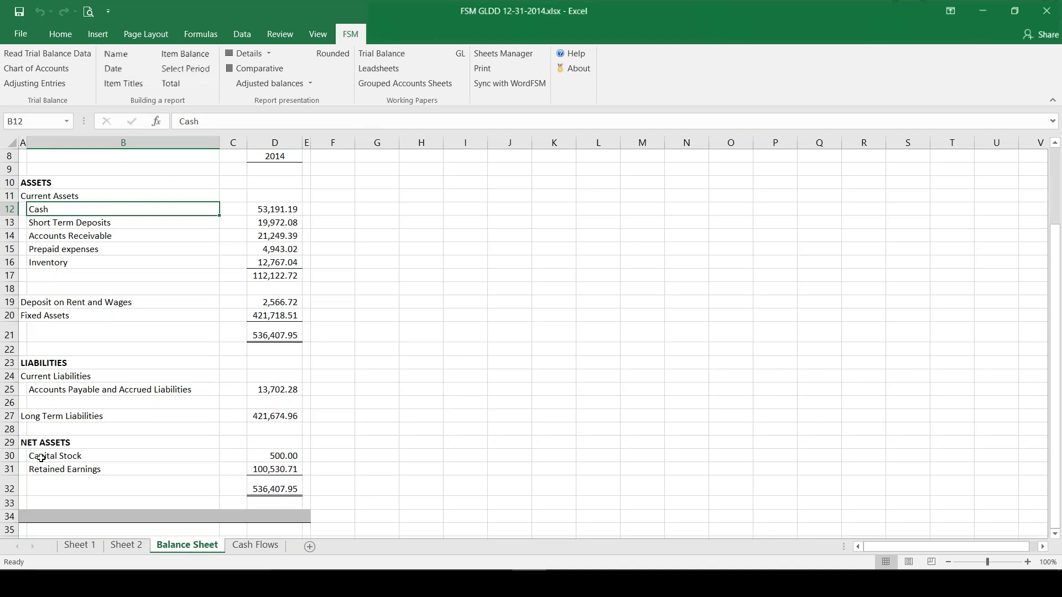
Step: Review the accounts grouped into accounts payable D25 and long-term liabilities D27
click(284, 390)
double_click(284, 389)
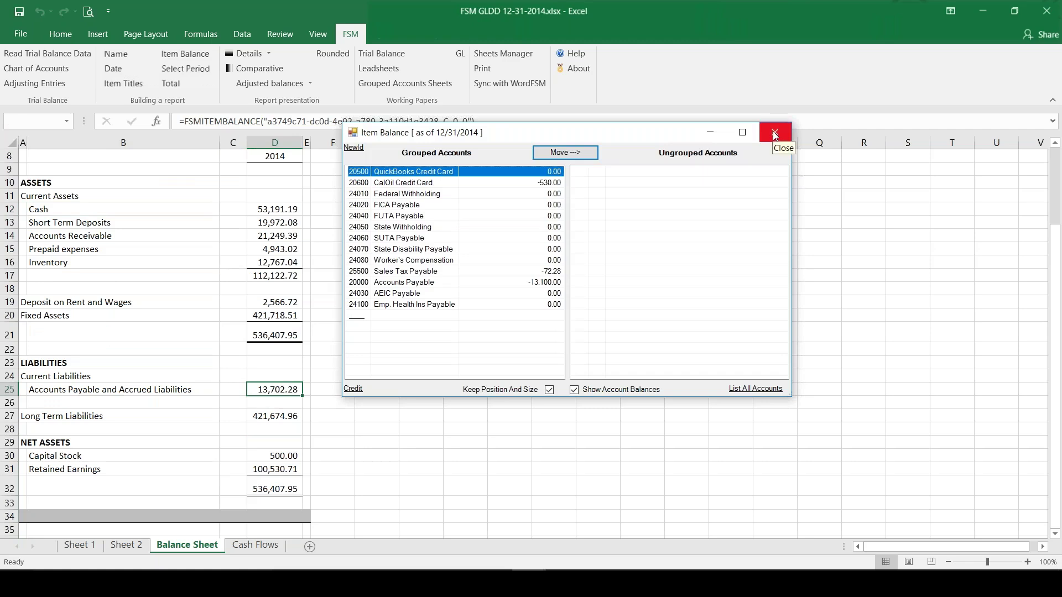
click(773, 132)
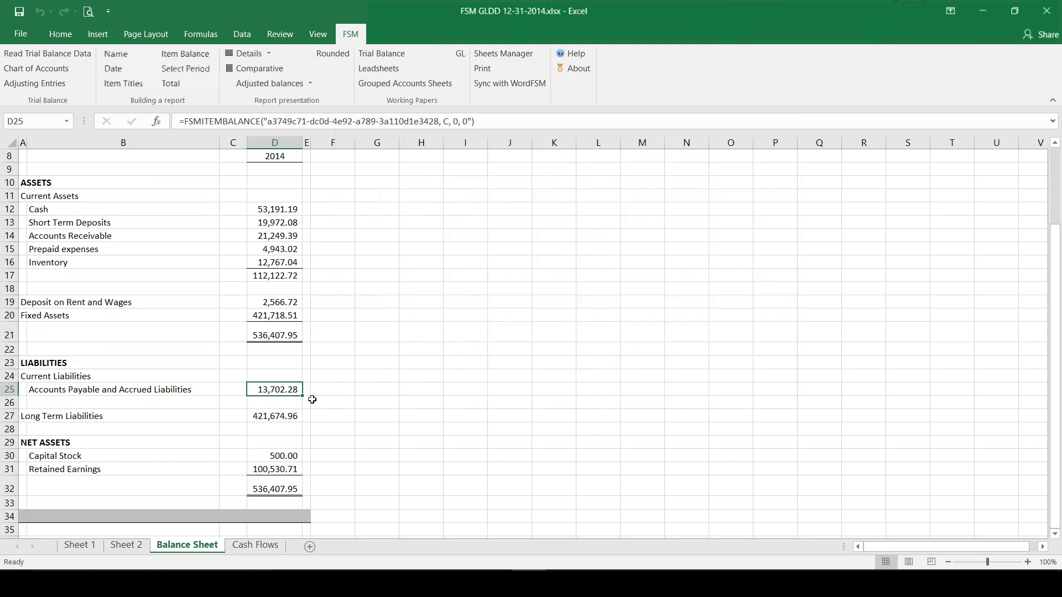
click(282, 417)
double_click(282, 417)
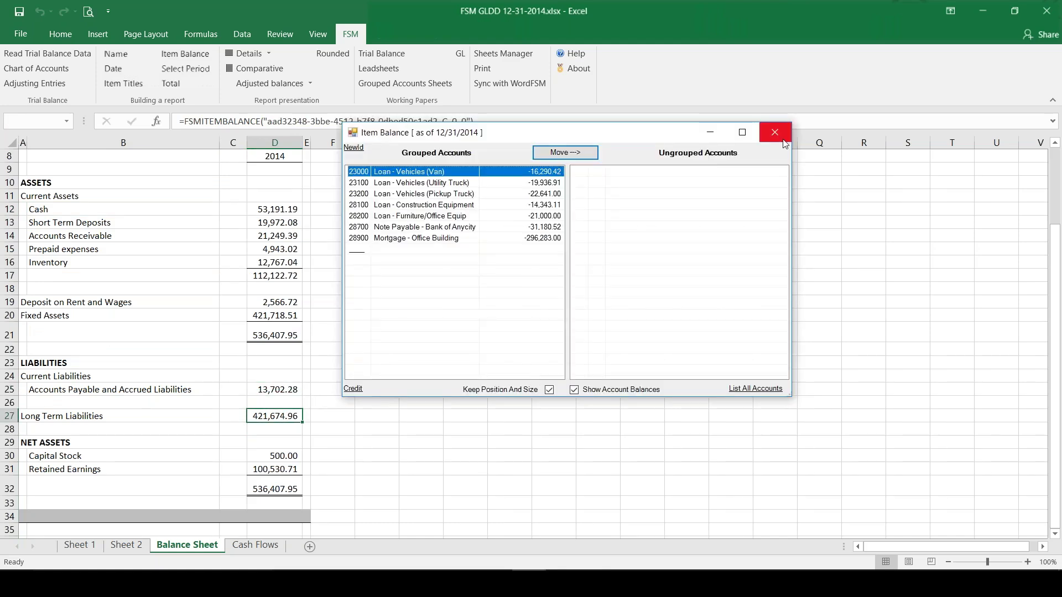
click(781, 138)
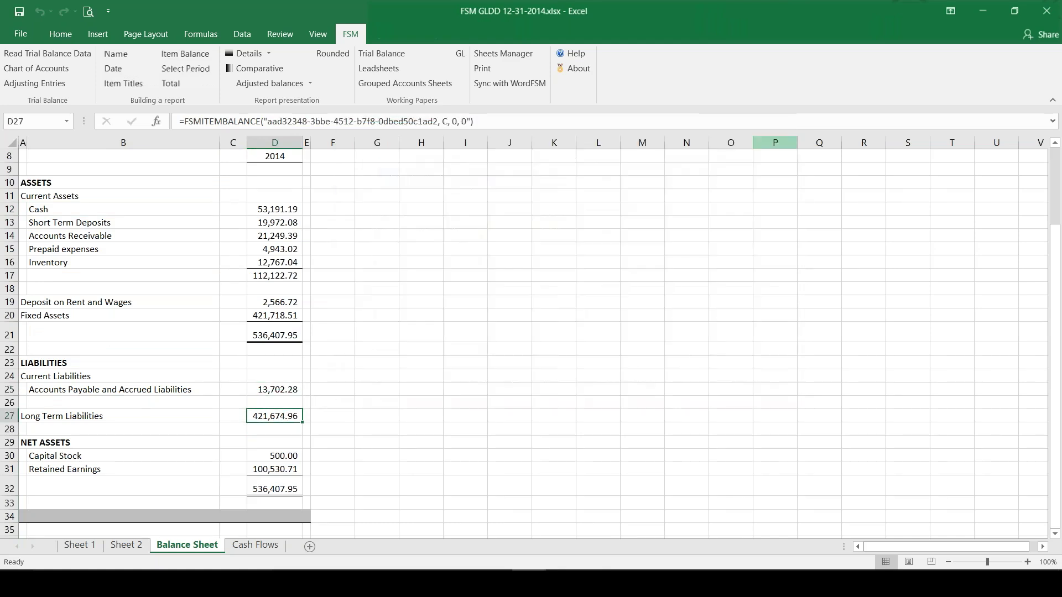
Step: Open the Retained Earnings D31 breakdown and scroll through its grouped accounts
click(280, 469)
double_click(280, 469)
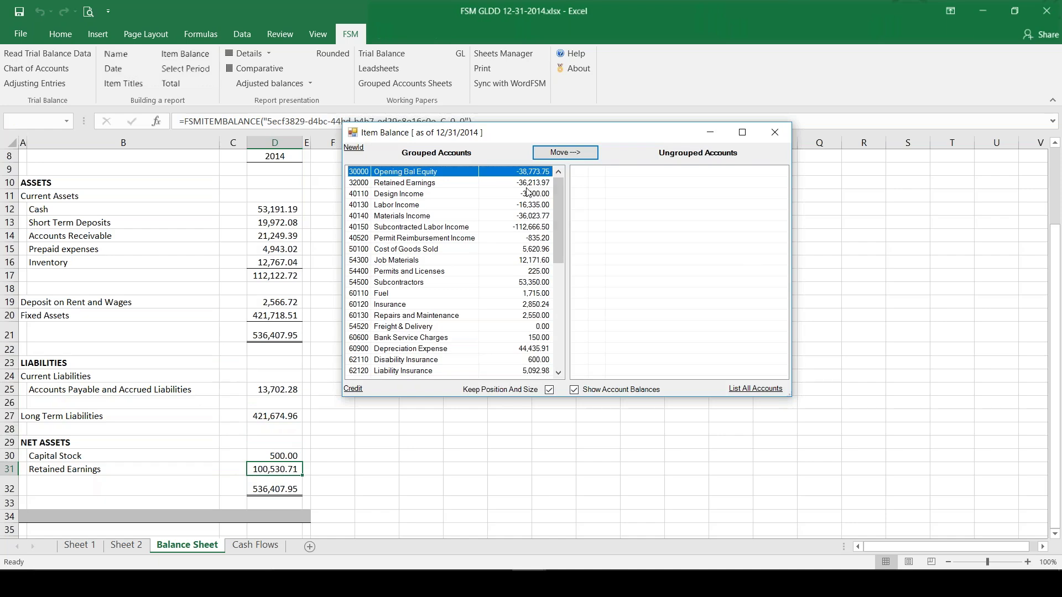
drag(557, 190, 597, 175)
click(271, 473)
Step: Close the breakdown and leave FSM Rounded on, so both totals read 536,408
click(774, 132)
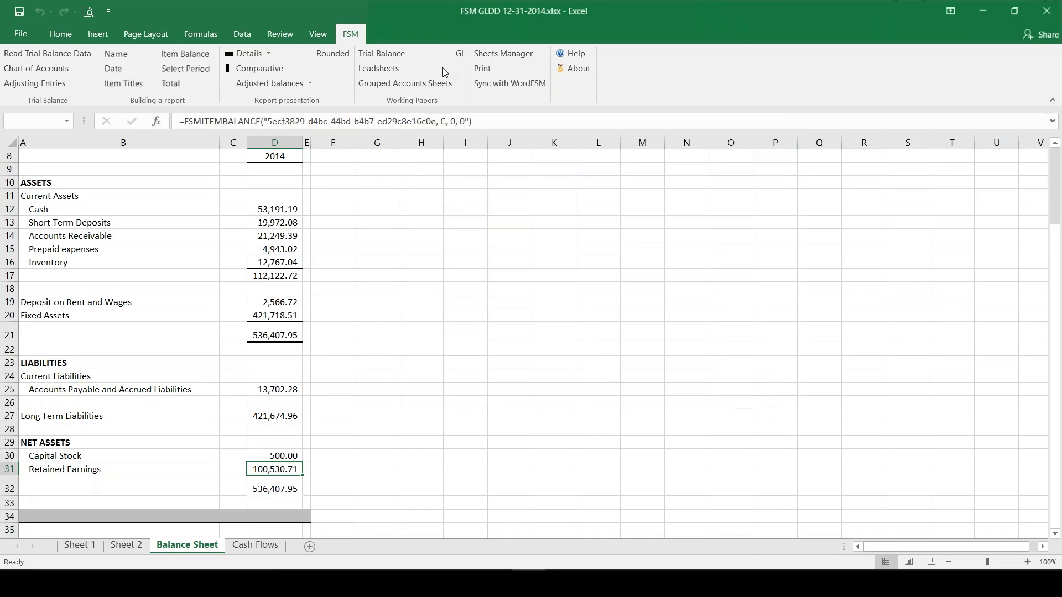
click(332, 54)
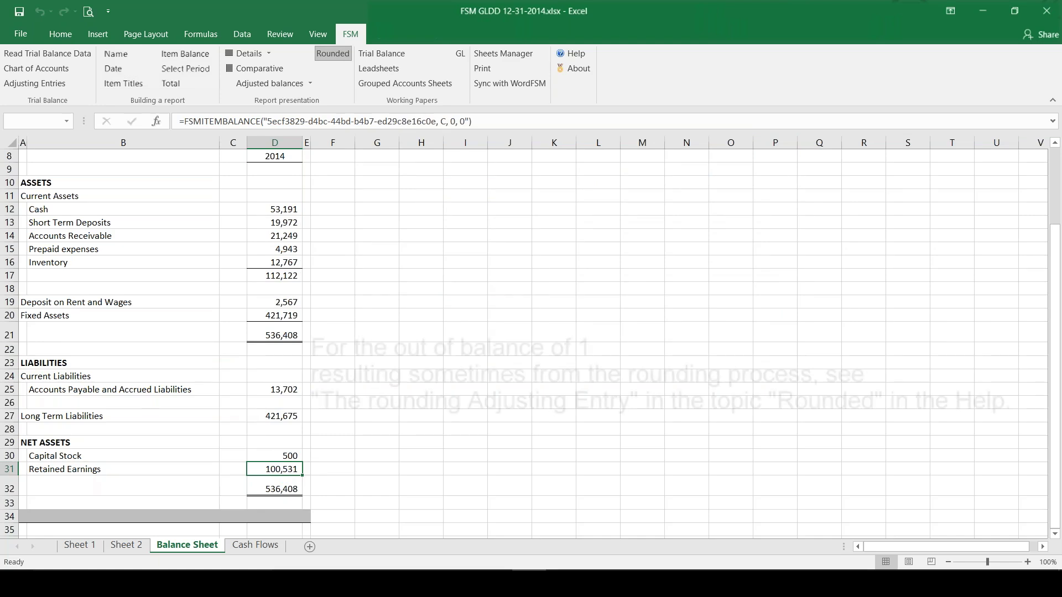
click(326, 55)
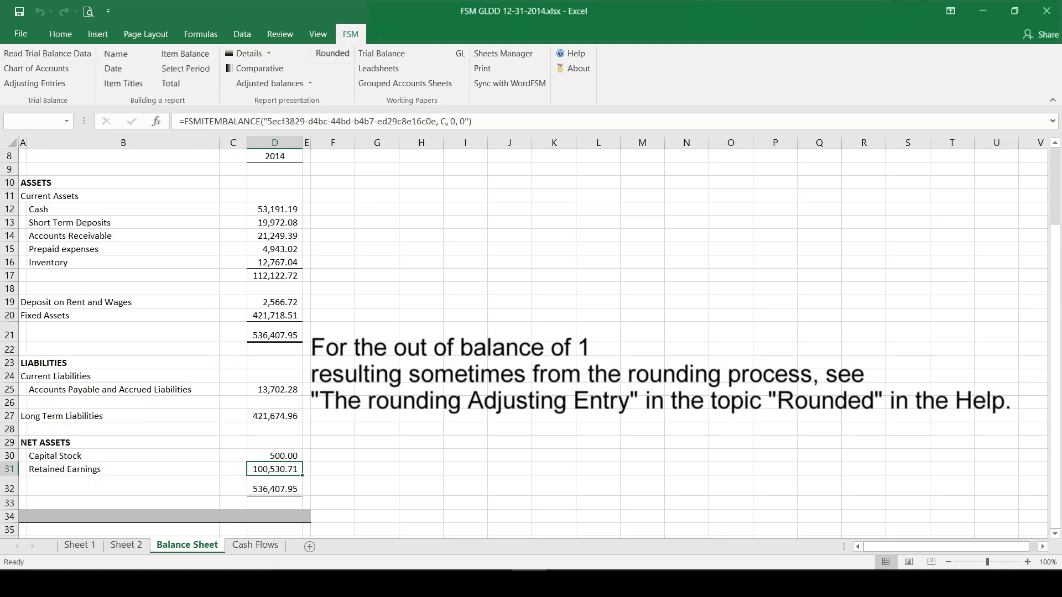
click(324, 55)
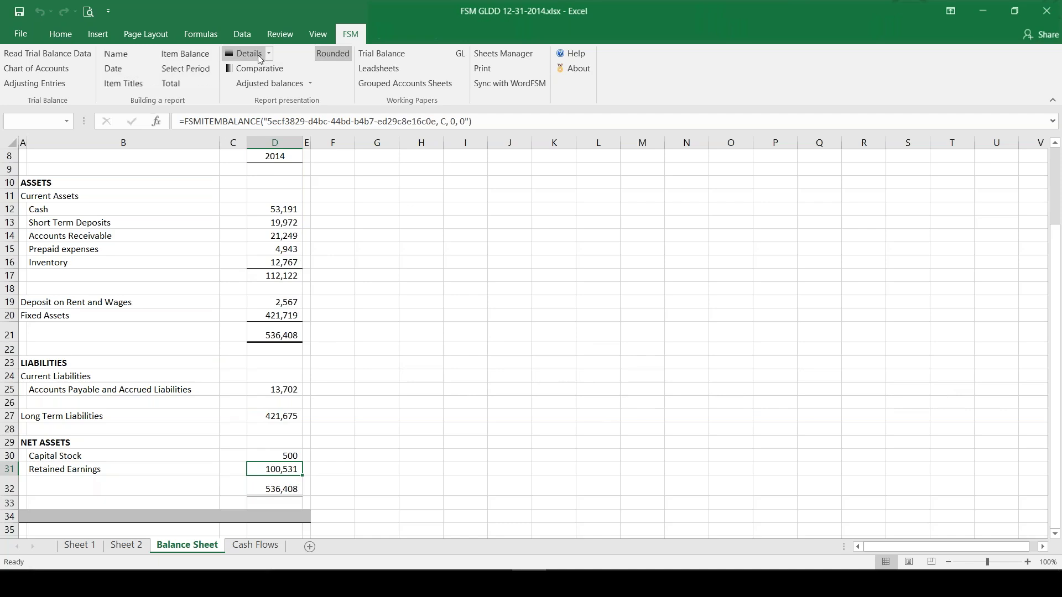
click(272, 210)
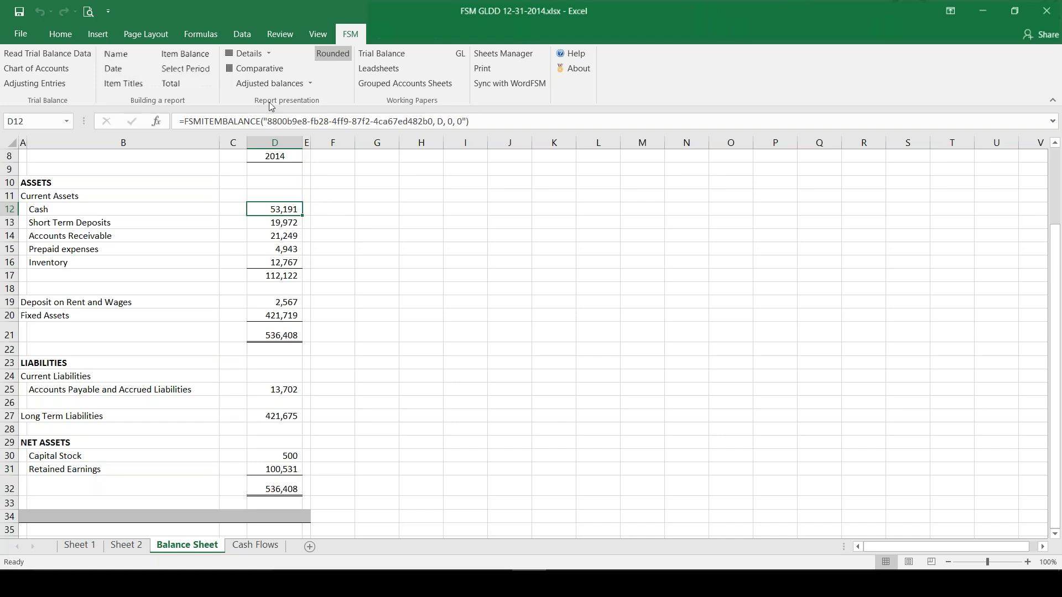
click(257, 55)
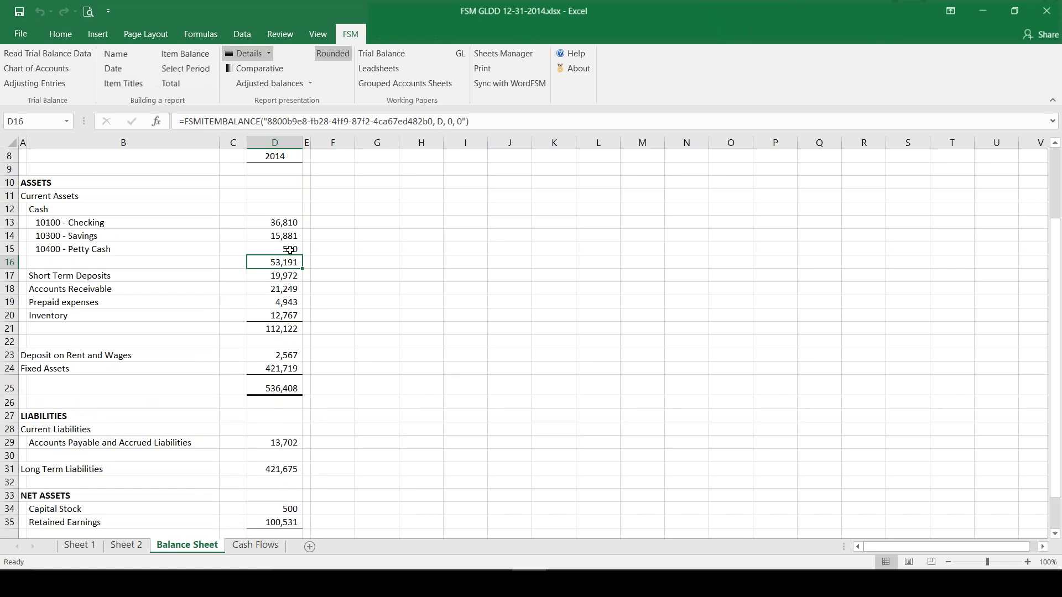
click(283, 276)
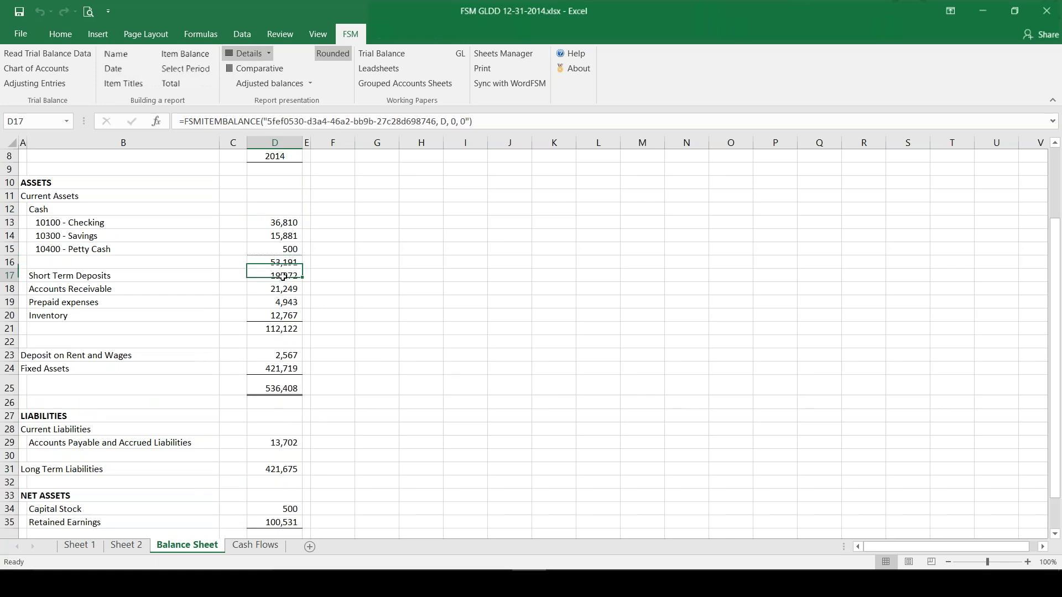
click(254, 54)
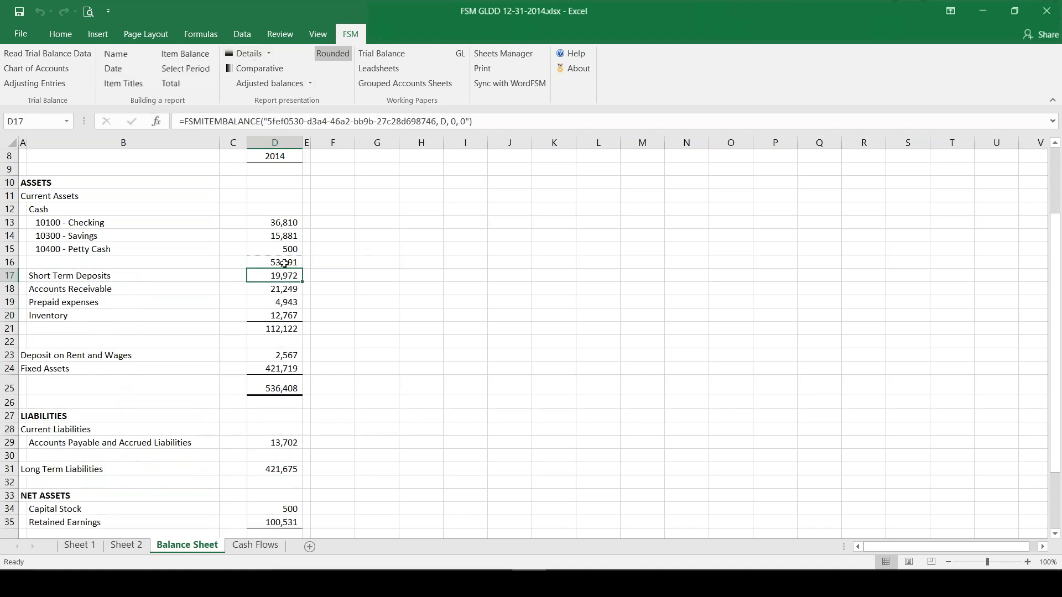
click(284, 263)
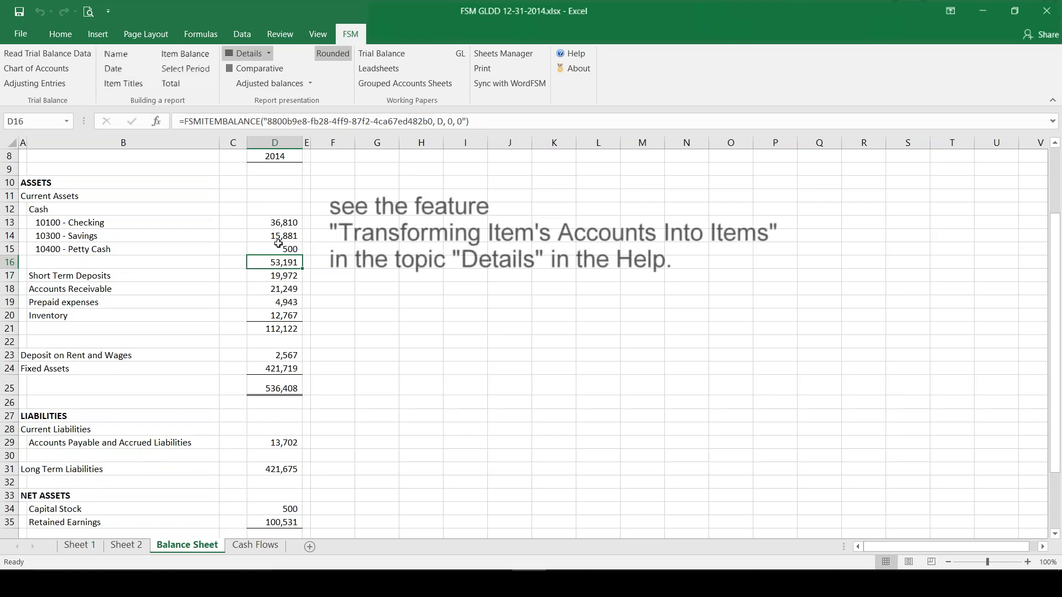
click(245, 53)
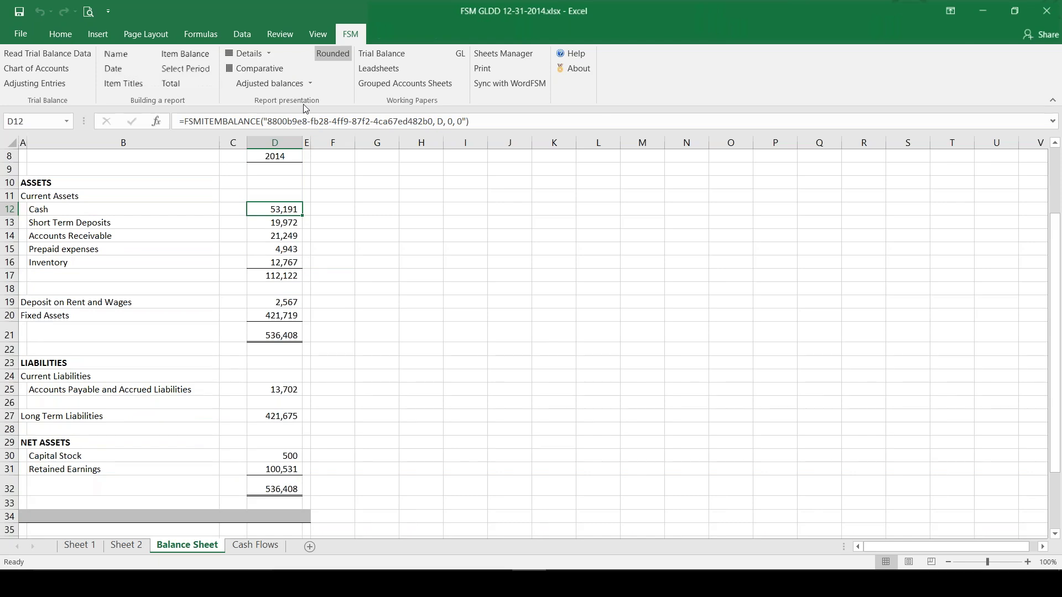
Step: Add the 12/31/2013 comparative column, giving 2013 total assets of 581,860
click(233, 275)
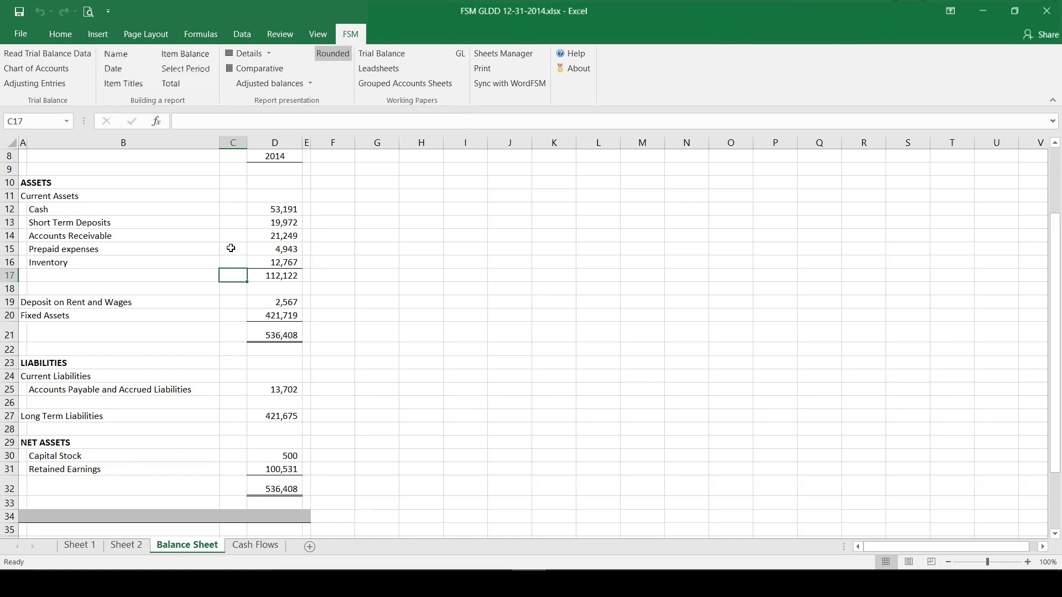
click(251, 72)
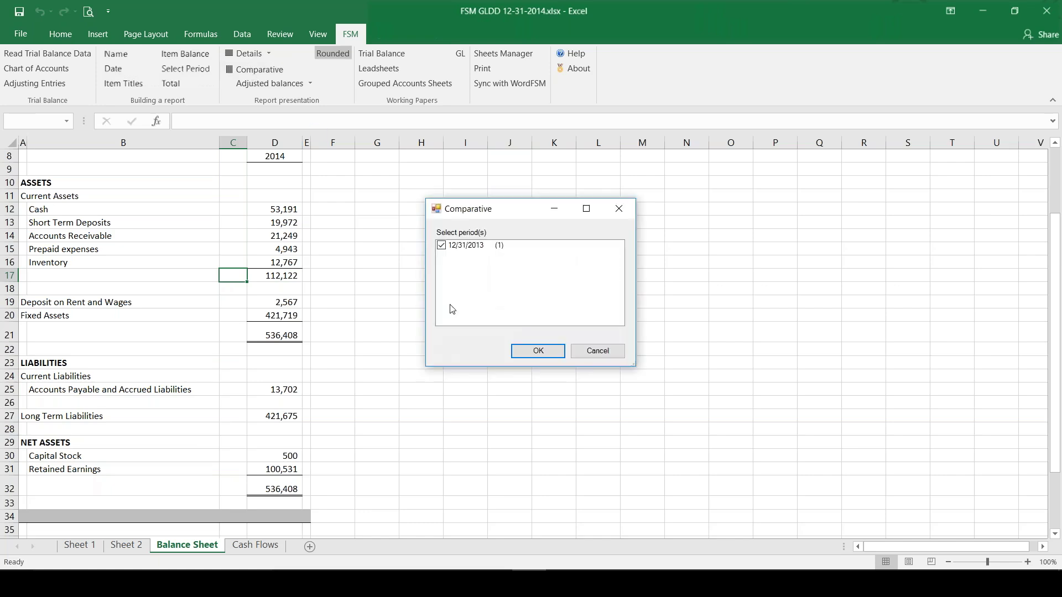
click(536, 354)
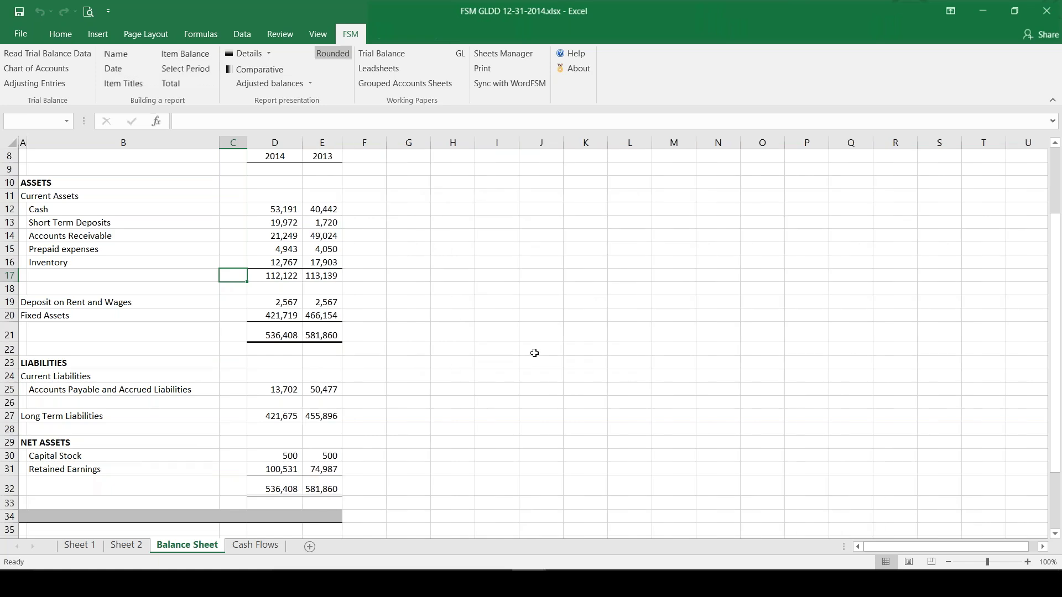
Step: Insert a borderless blank column E before the 2013 figures and narrow it to 3.78
click(330, 138)
right_click(331, 141)
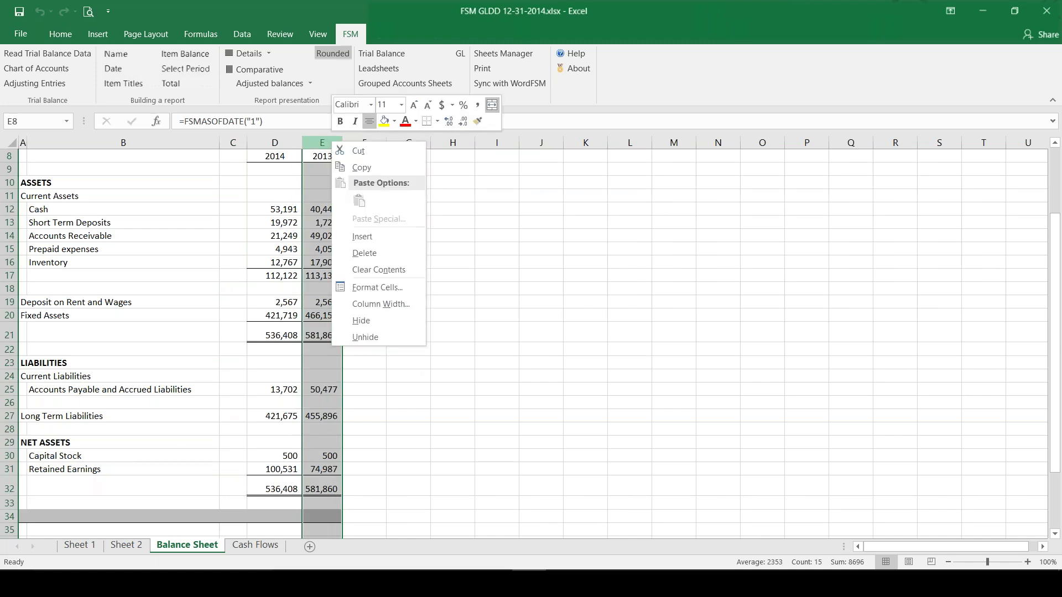
click(363, 234)
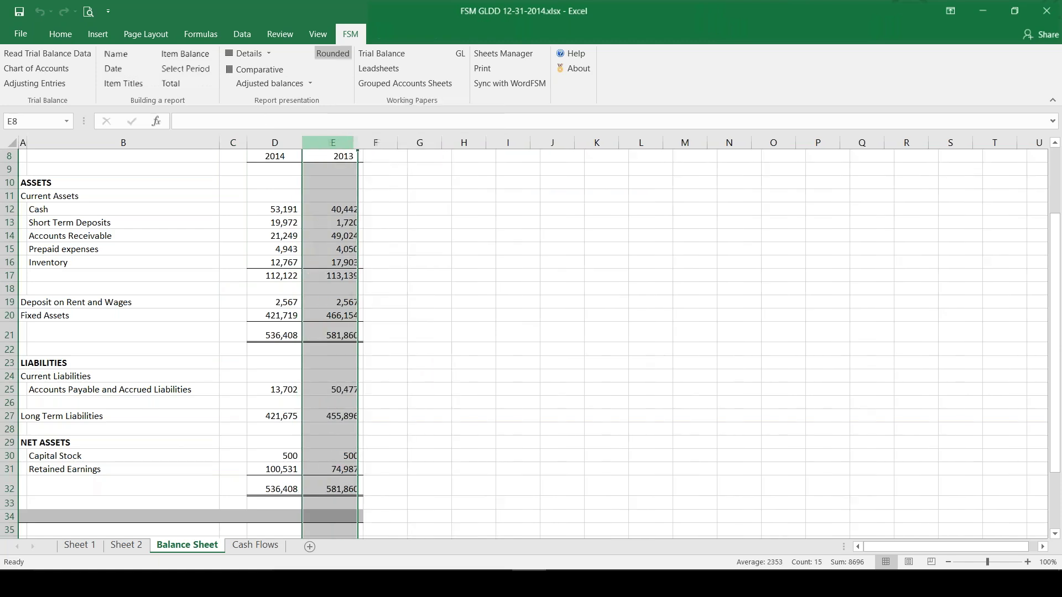
right_click(329, 145)
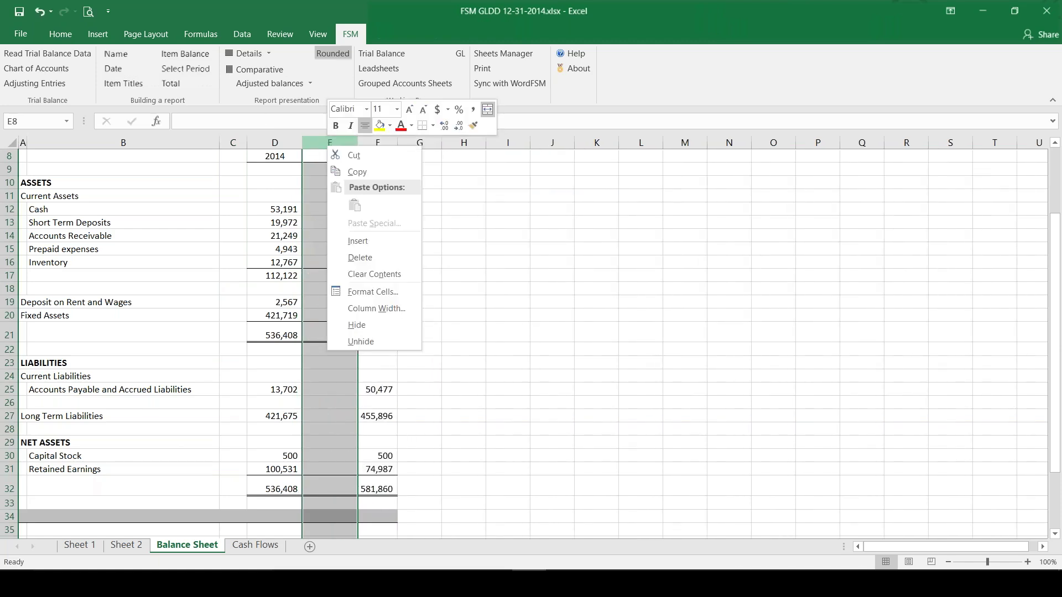
click(433, 125)
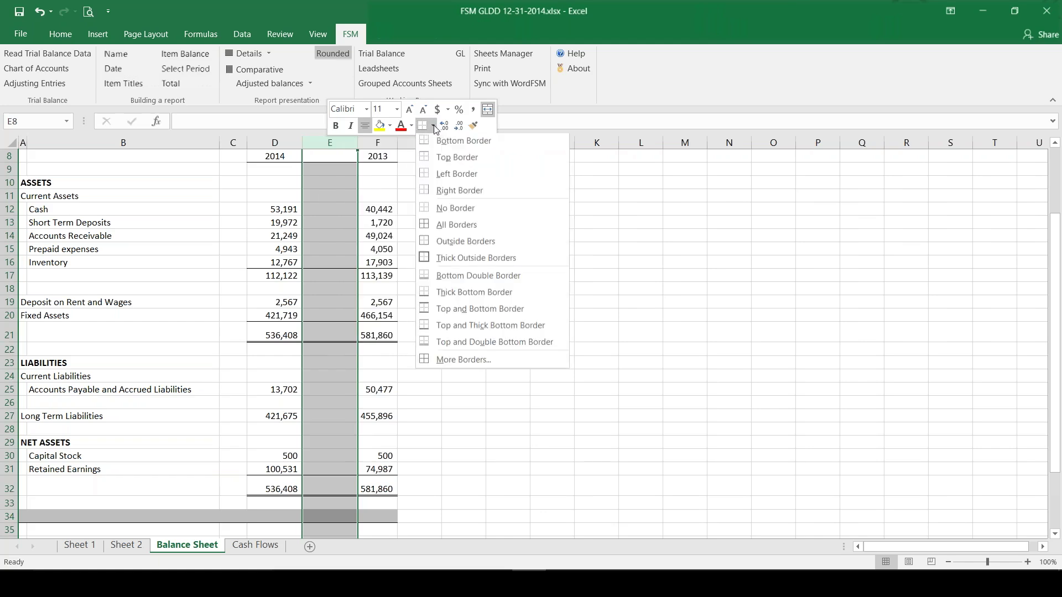
click(440, 211)
mouse_move(356, 143)
mouse_down()
mouse_move(324, 144)
mouse_move(371, 143)
mouse_up()
Step: Turn off the worksheet gridlines
click(318, 34)
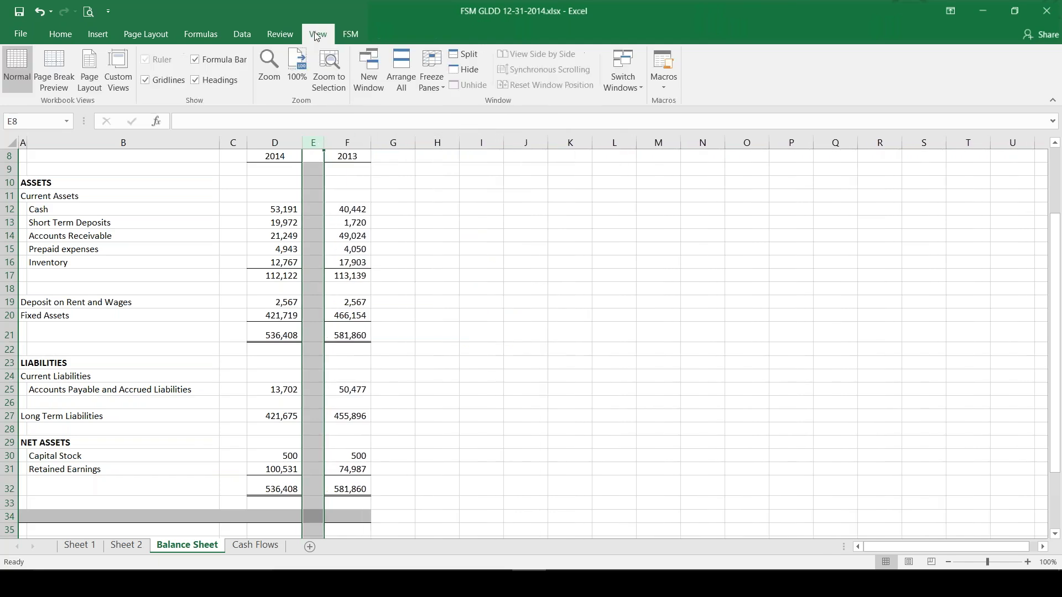
click(158, 85)
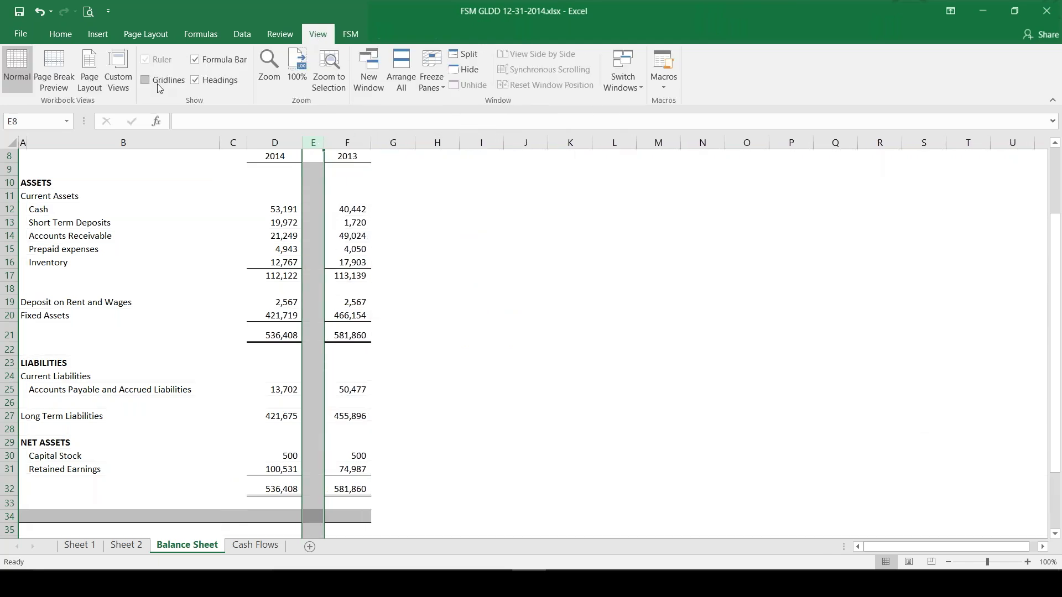
click(185, 213)
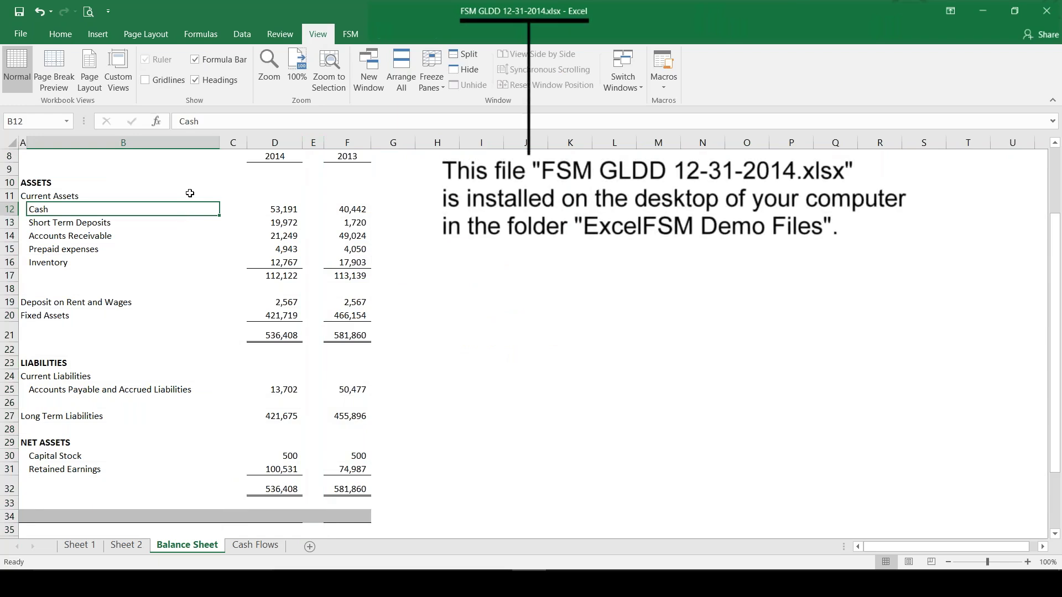
click(351, 34)
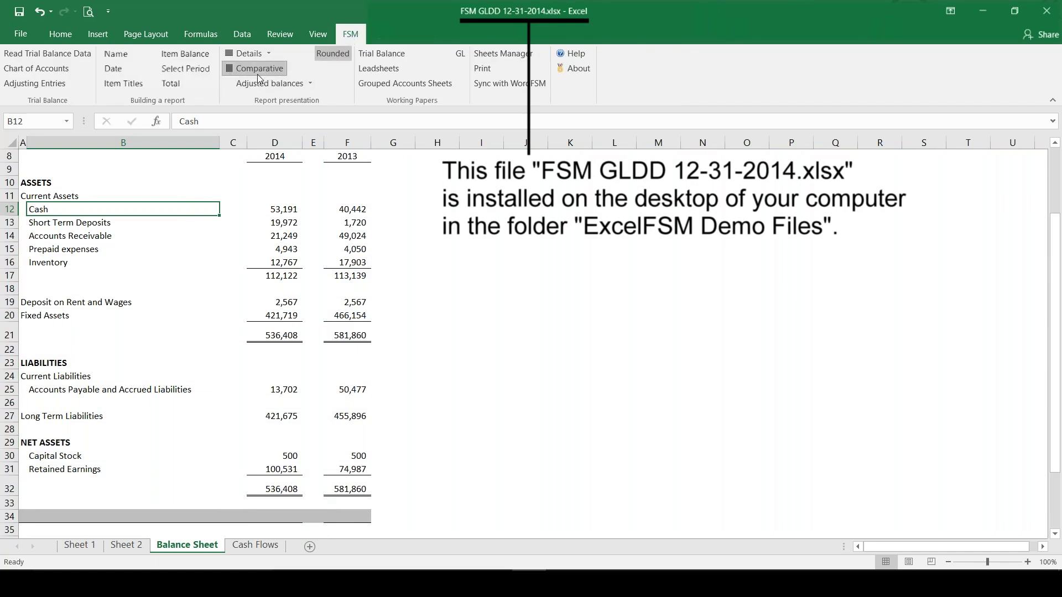